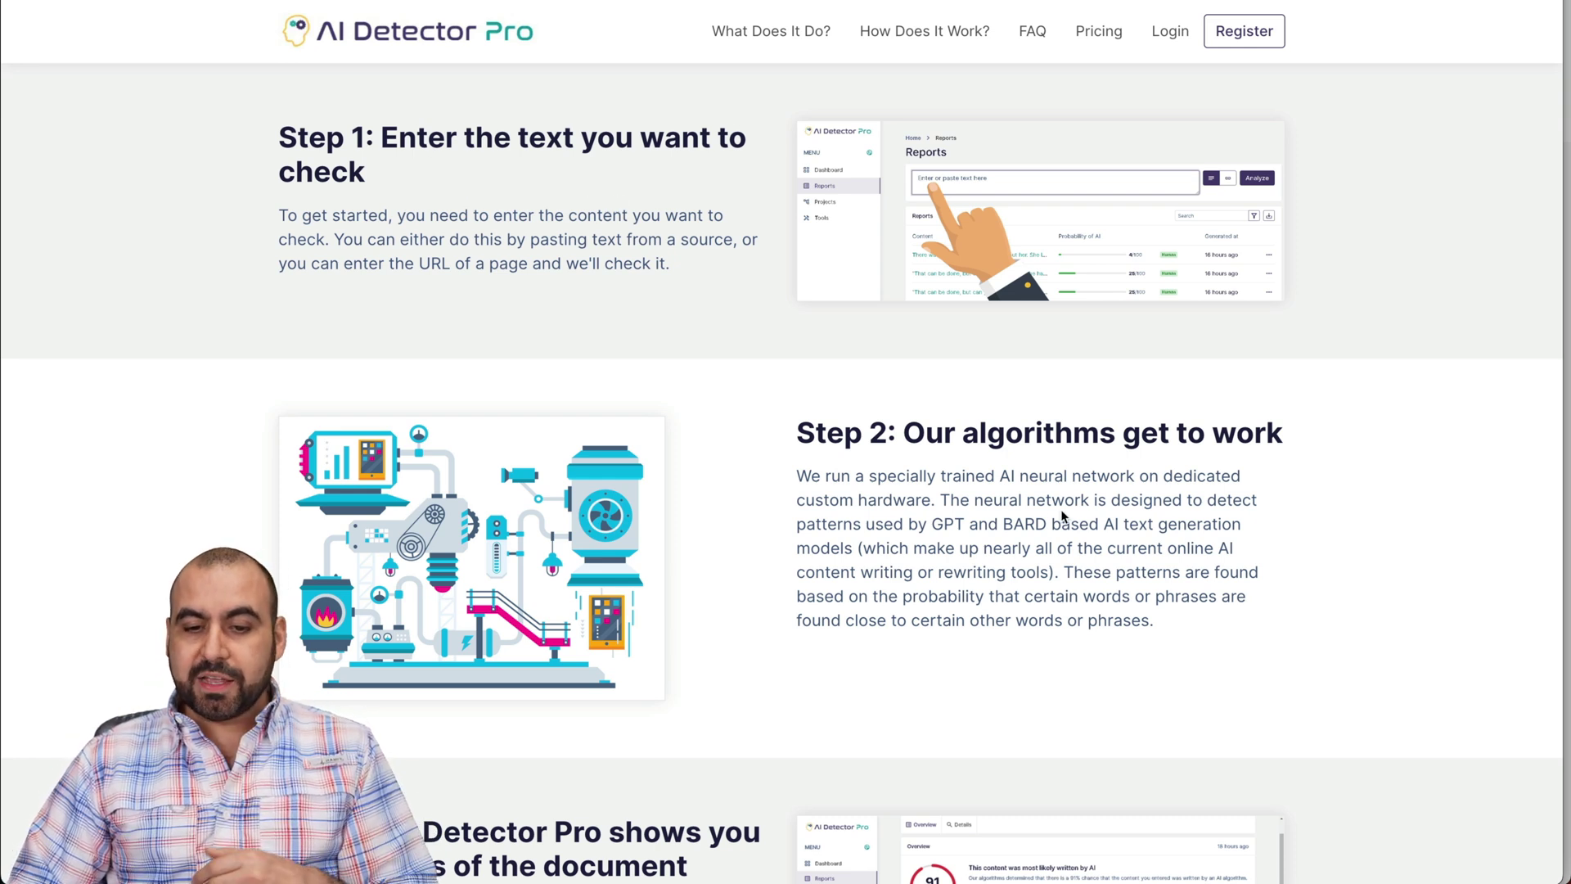
# Scroll down through the Step 1–4 how-it-works sections on the AI Detector Pro site.
pyautogui.scroll(-4, 1061, 509)
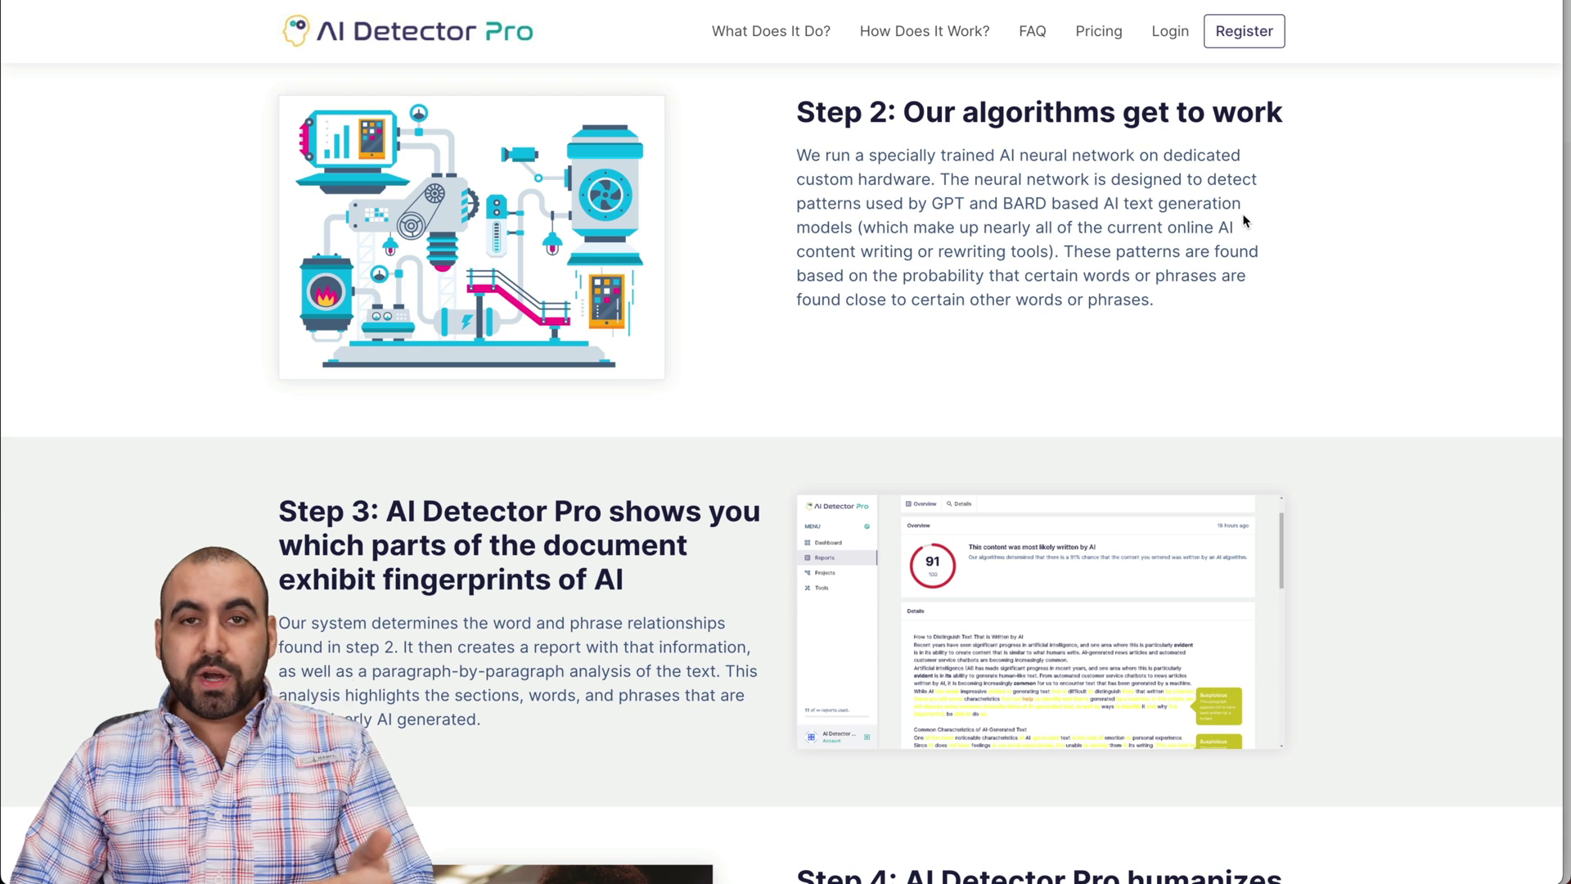
pyautogui.scroll(-3, 1227, 238)
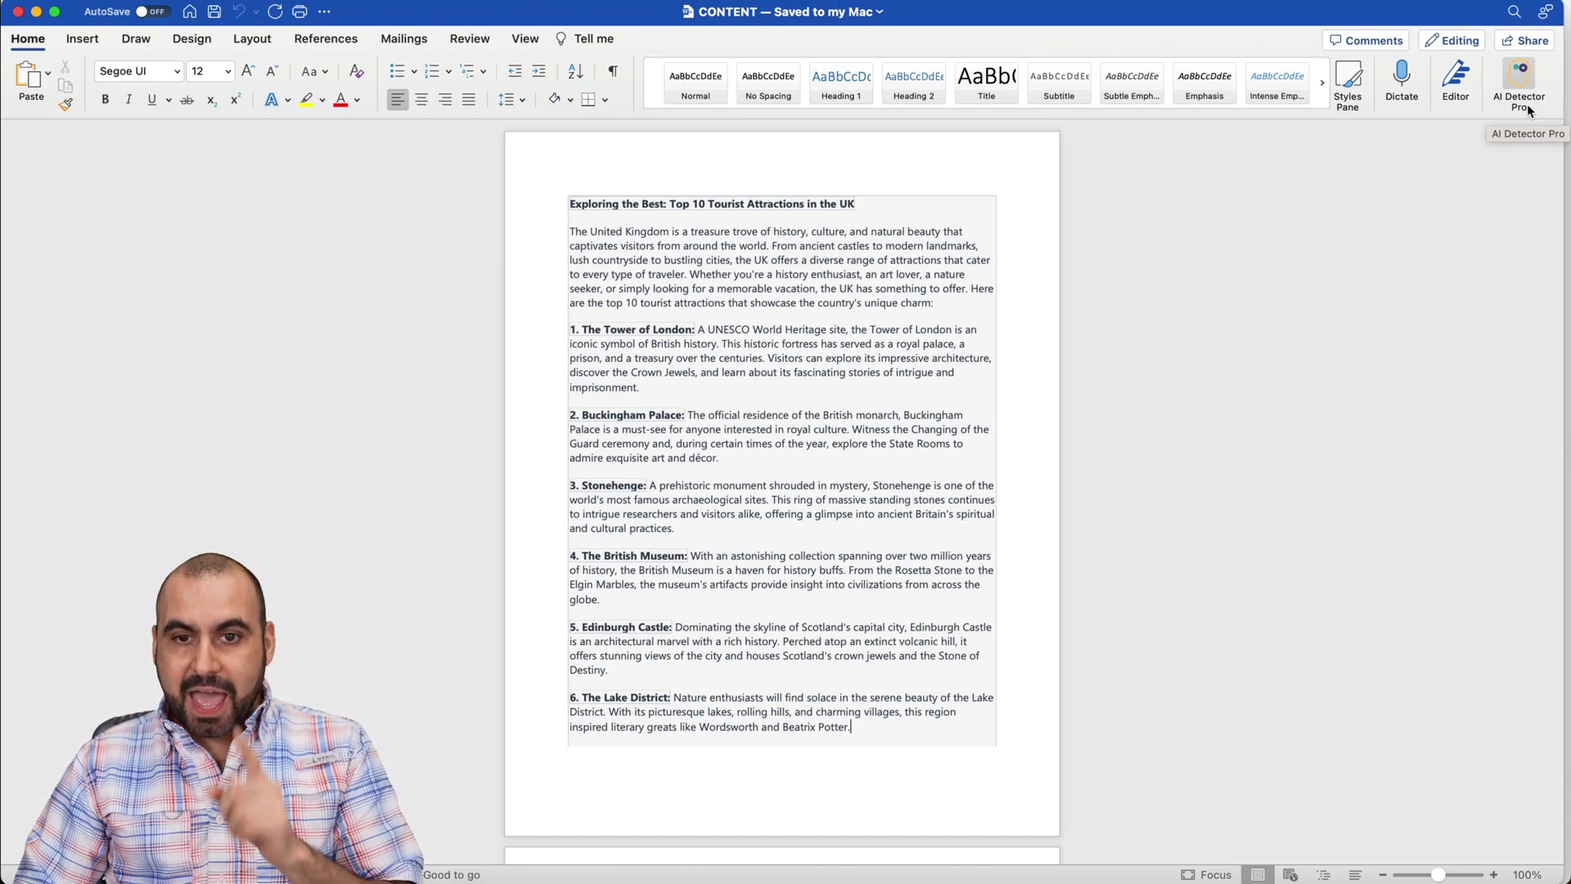
# Launch Get Add-ins from Word's Insert ribbon to reach the Microsoft AppSource store.
pyautogui.click(94, 44)
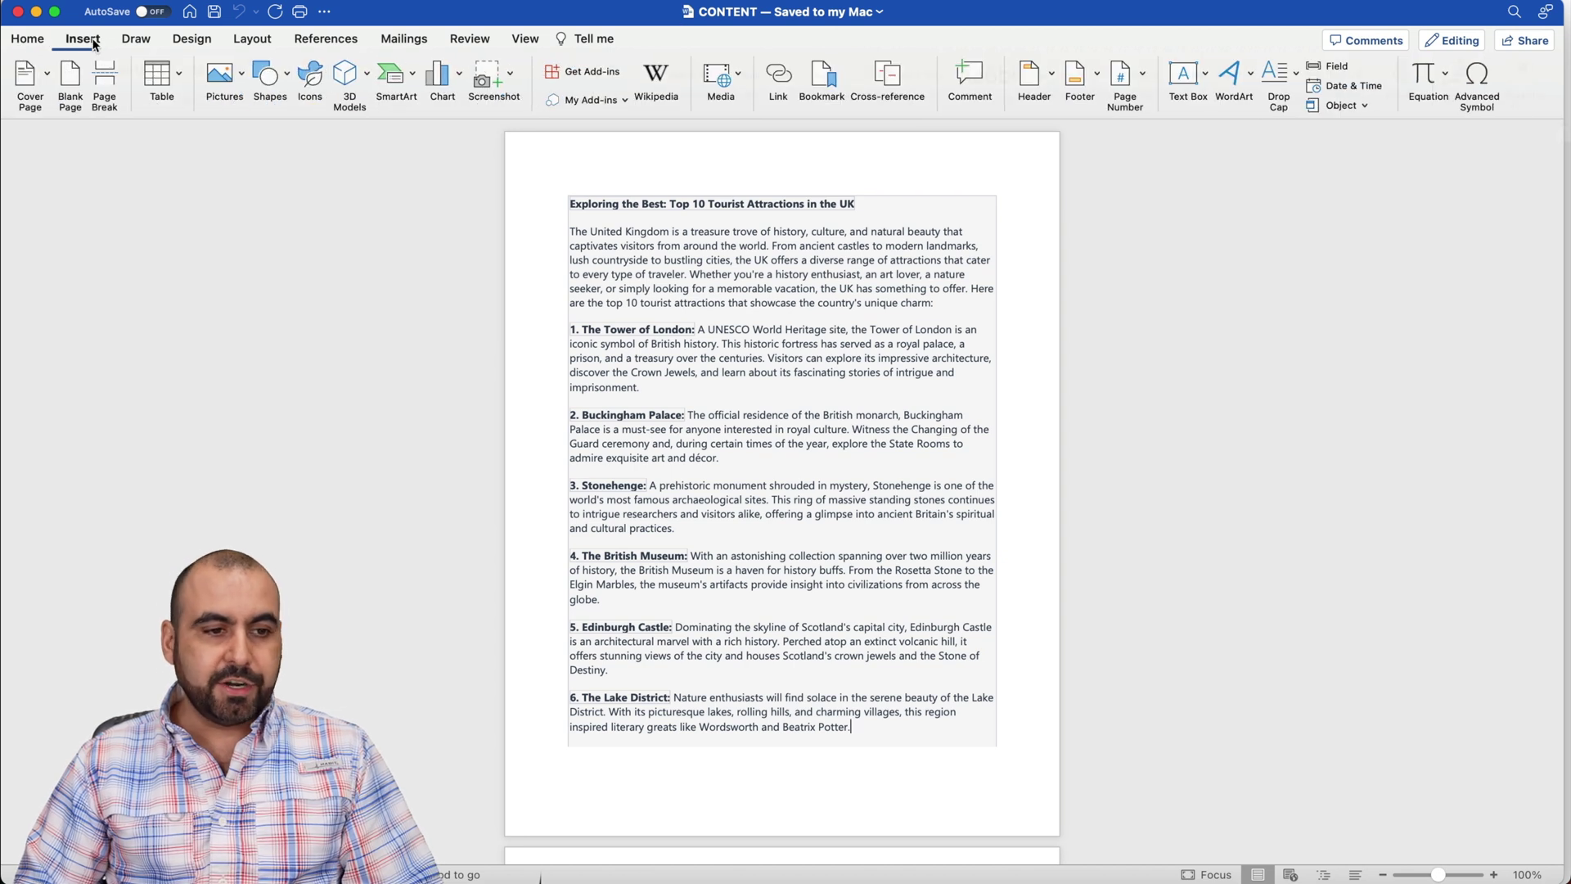
pyautogui.click(593, 75)
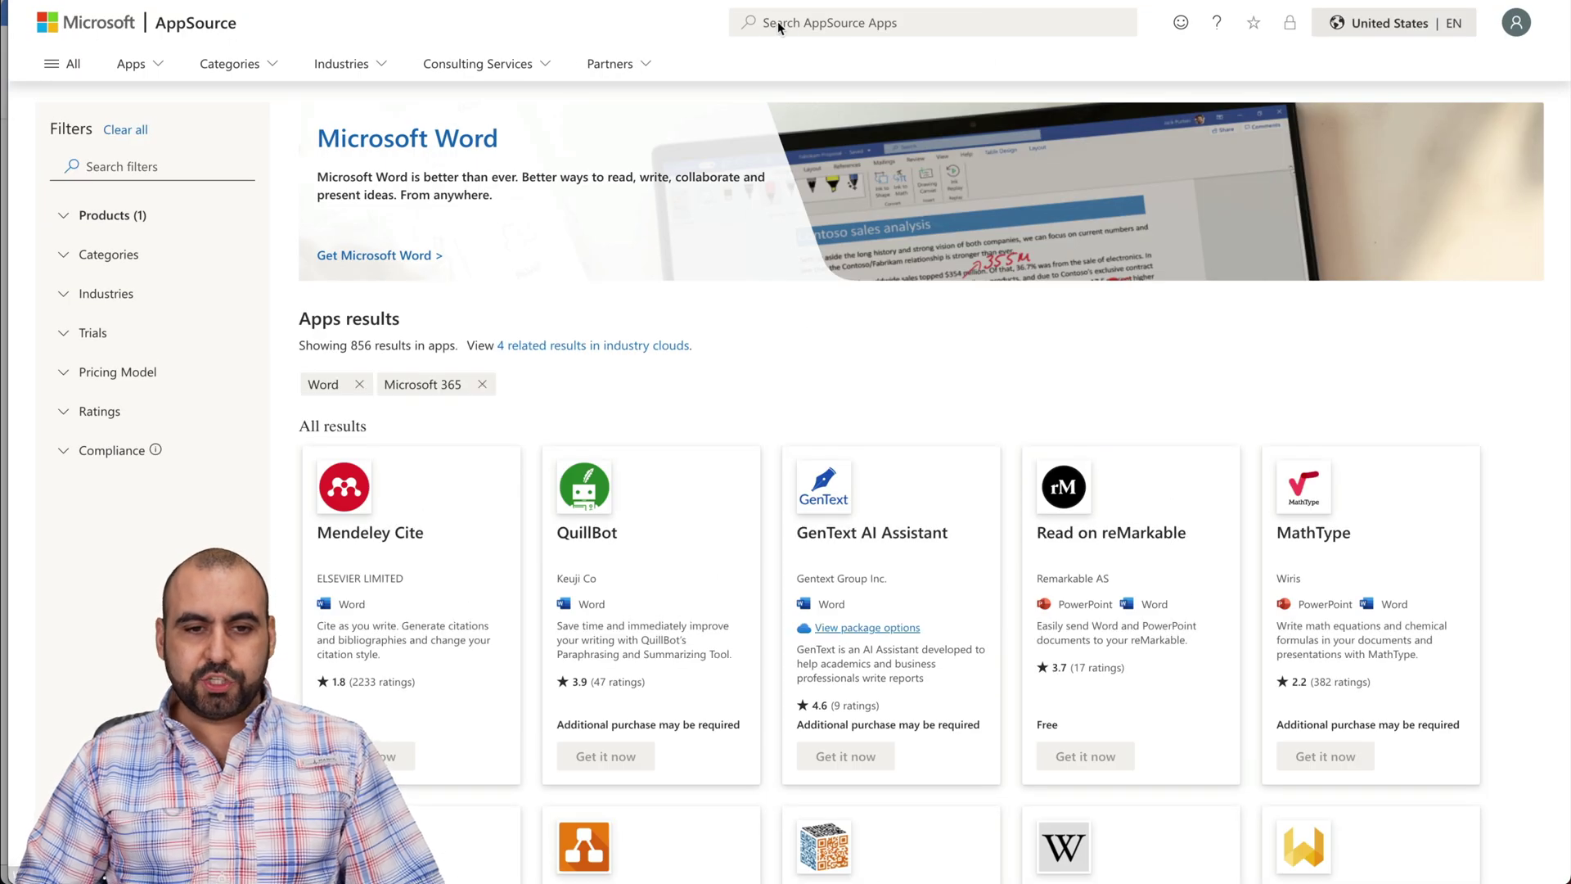
# Search AppSource for 'AI DETECTOR PRO' and open the AI Detector Pro add-in page.
pyautogui.click(779, 24)
pyautogui.write('AI DE')
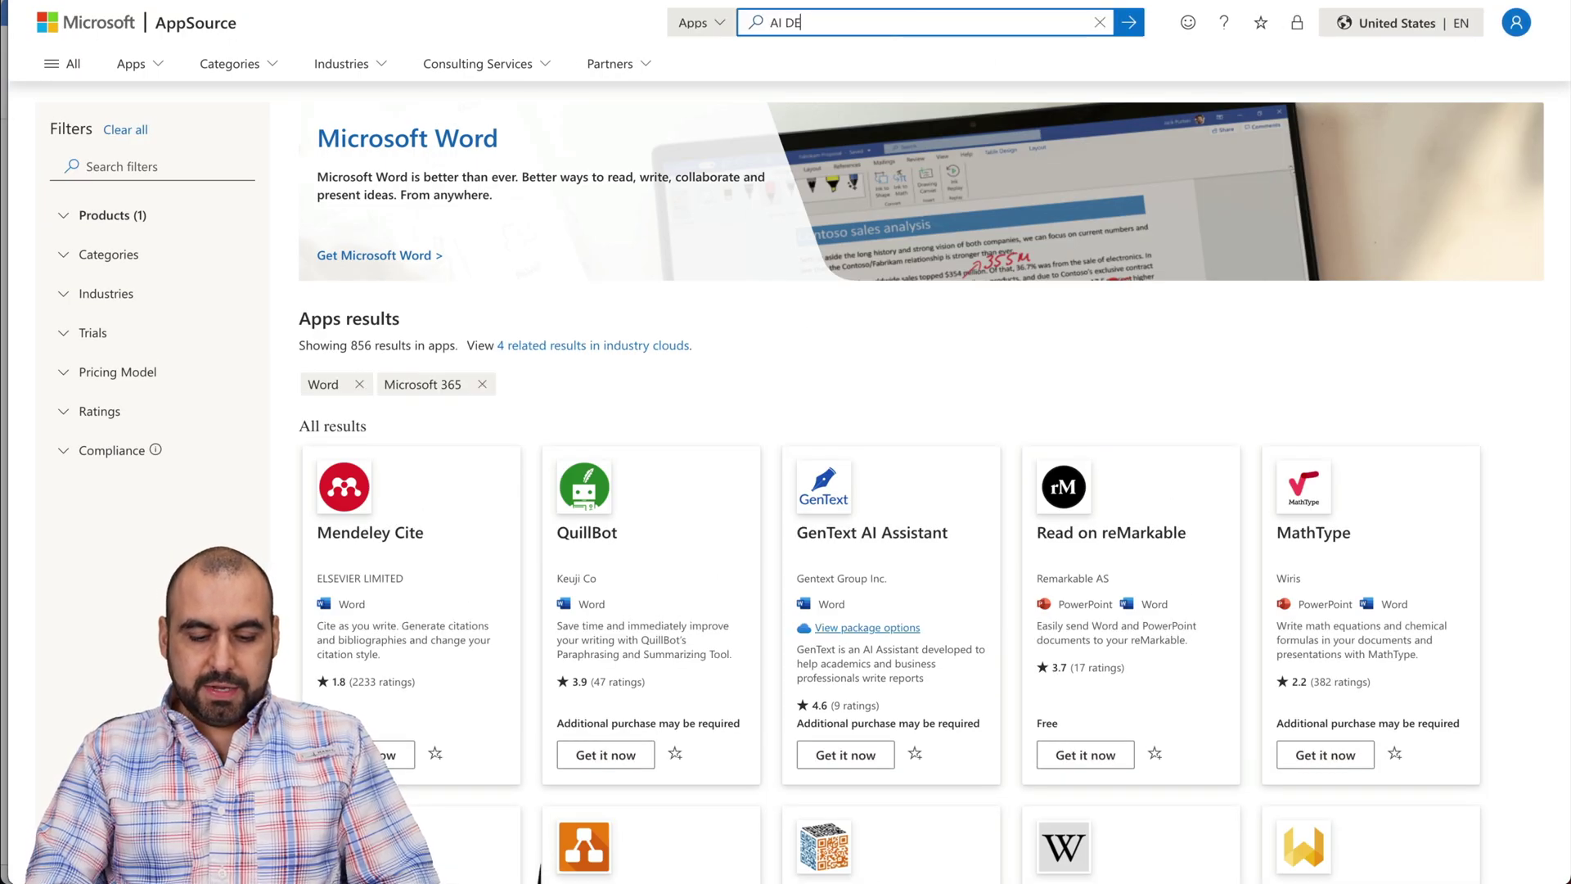
pyautogui.write('TECTOR PRO')
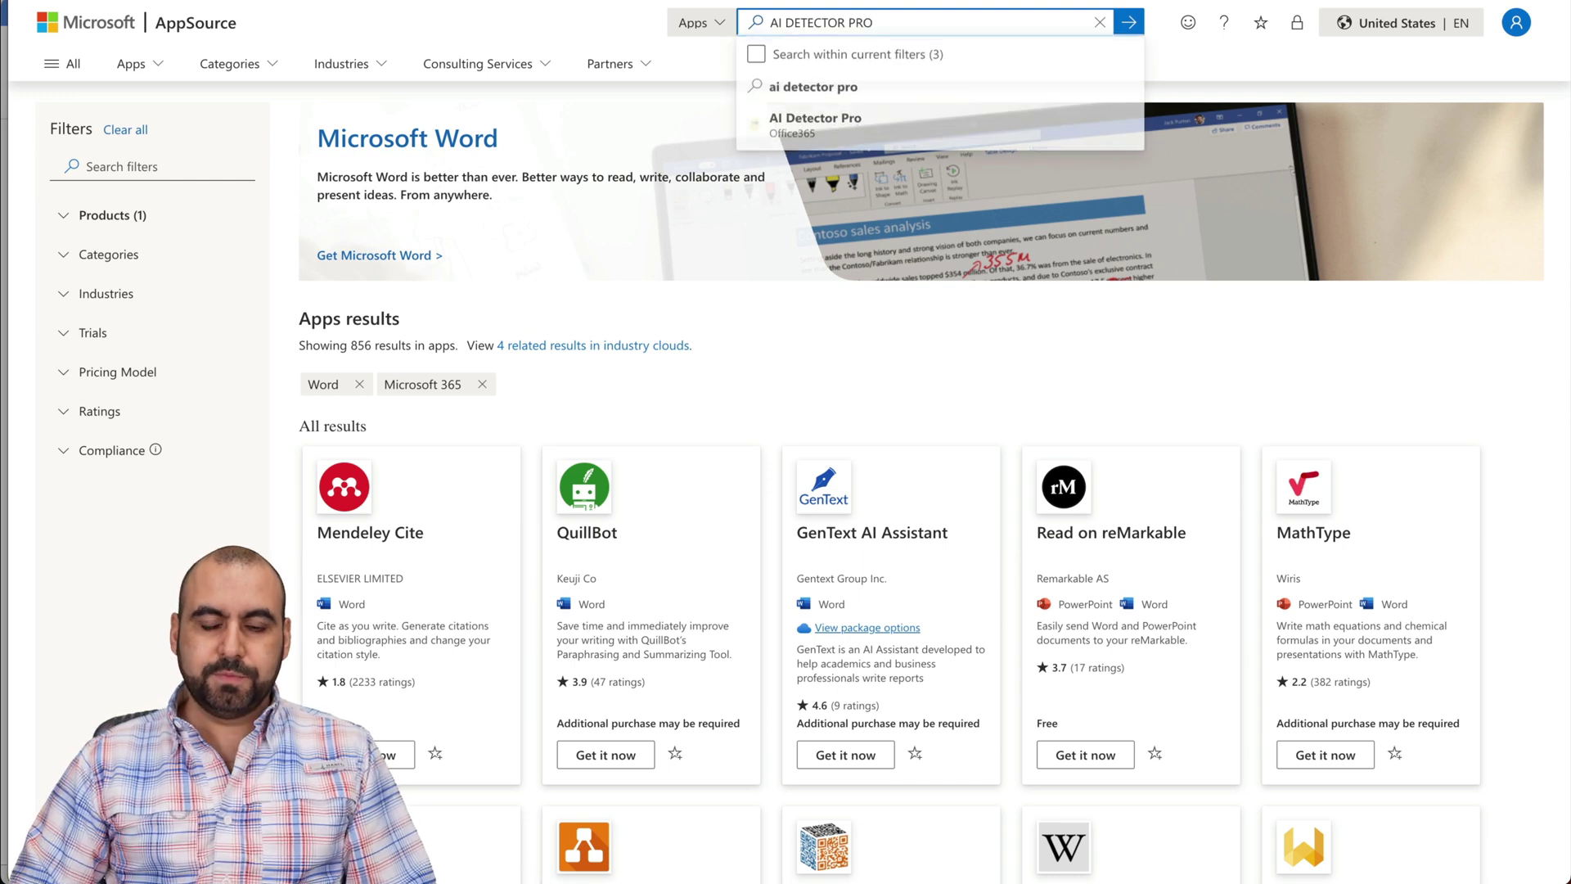
pyautogui.click(809, 137)
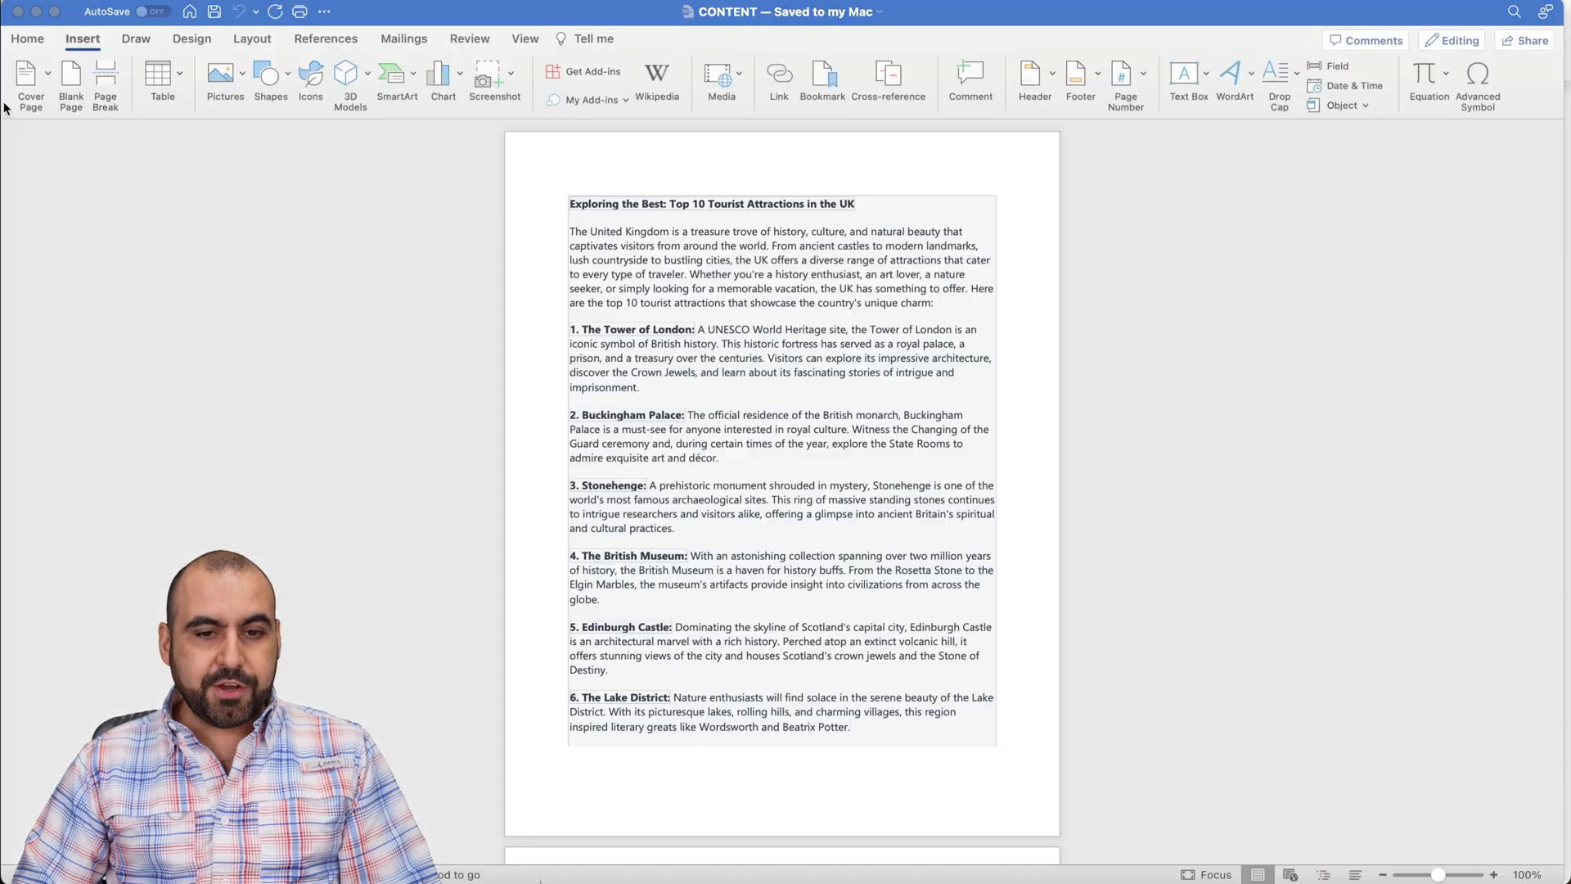
# Launch the AI Detector Pro pane from the Home ribbon and log in with the account credentials.
pyautogui.click(44, 42)
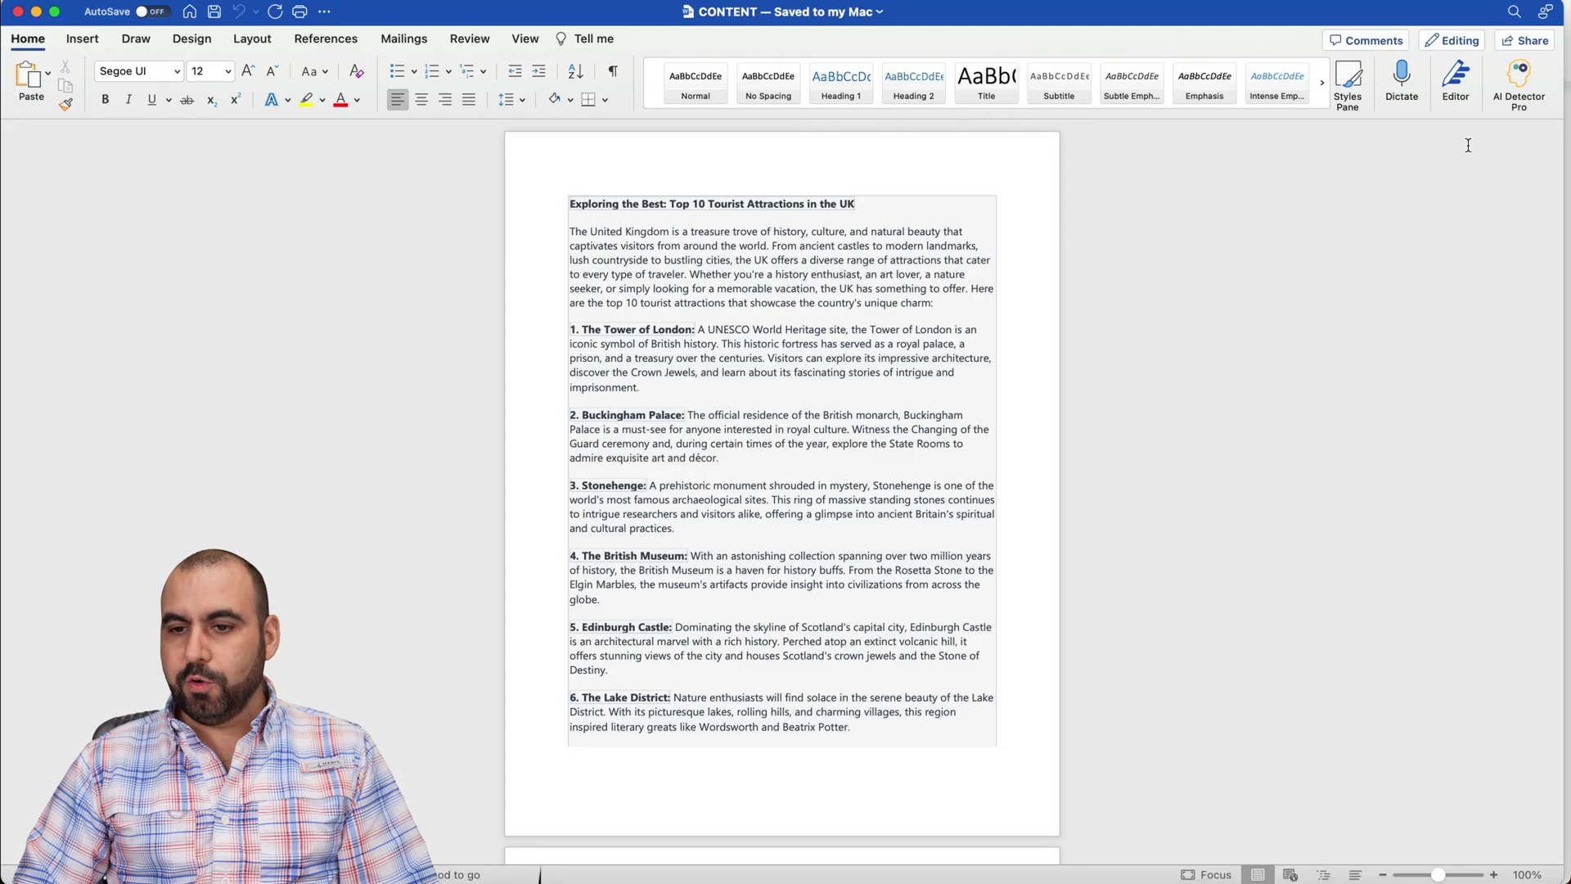
pyautogui.click(1514, 82)
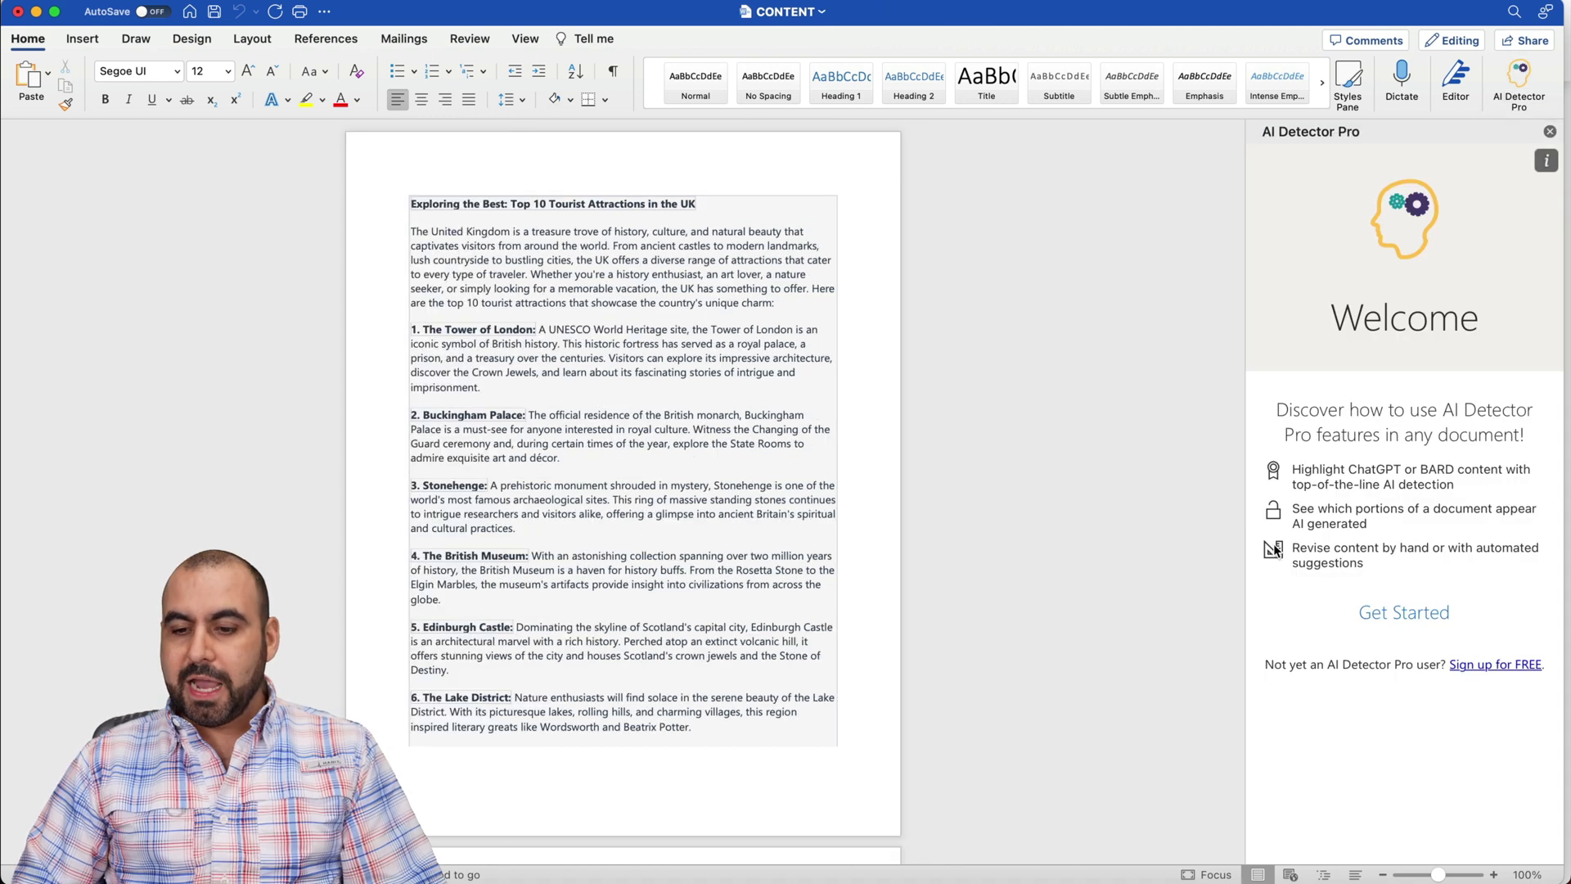
pyautogui.click(1397, 612)
pyautogui.click(1363, 505)
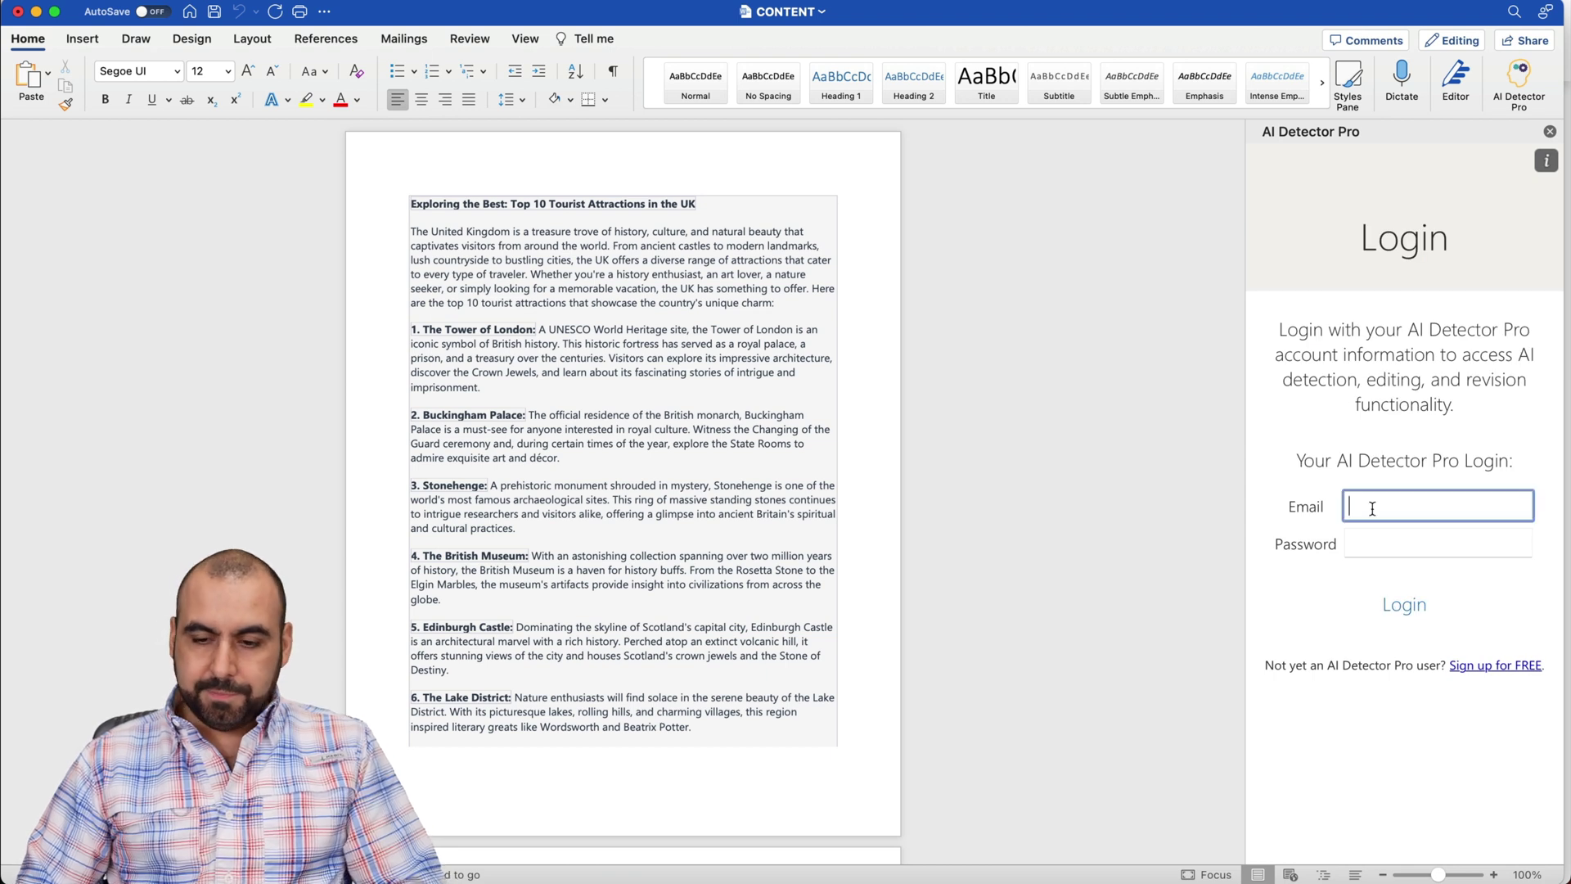
pyautogui.click(1406, 606)
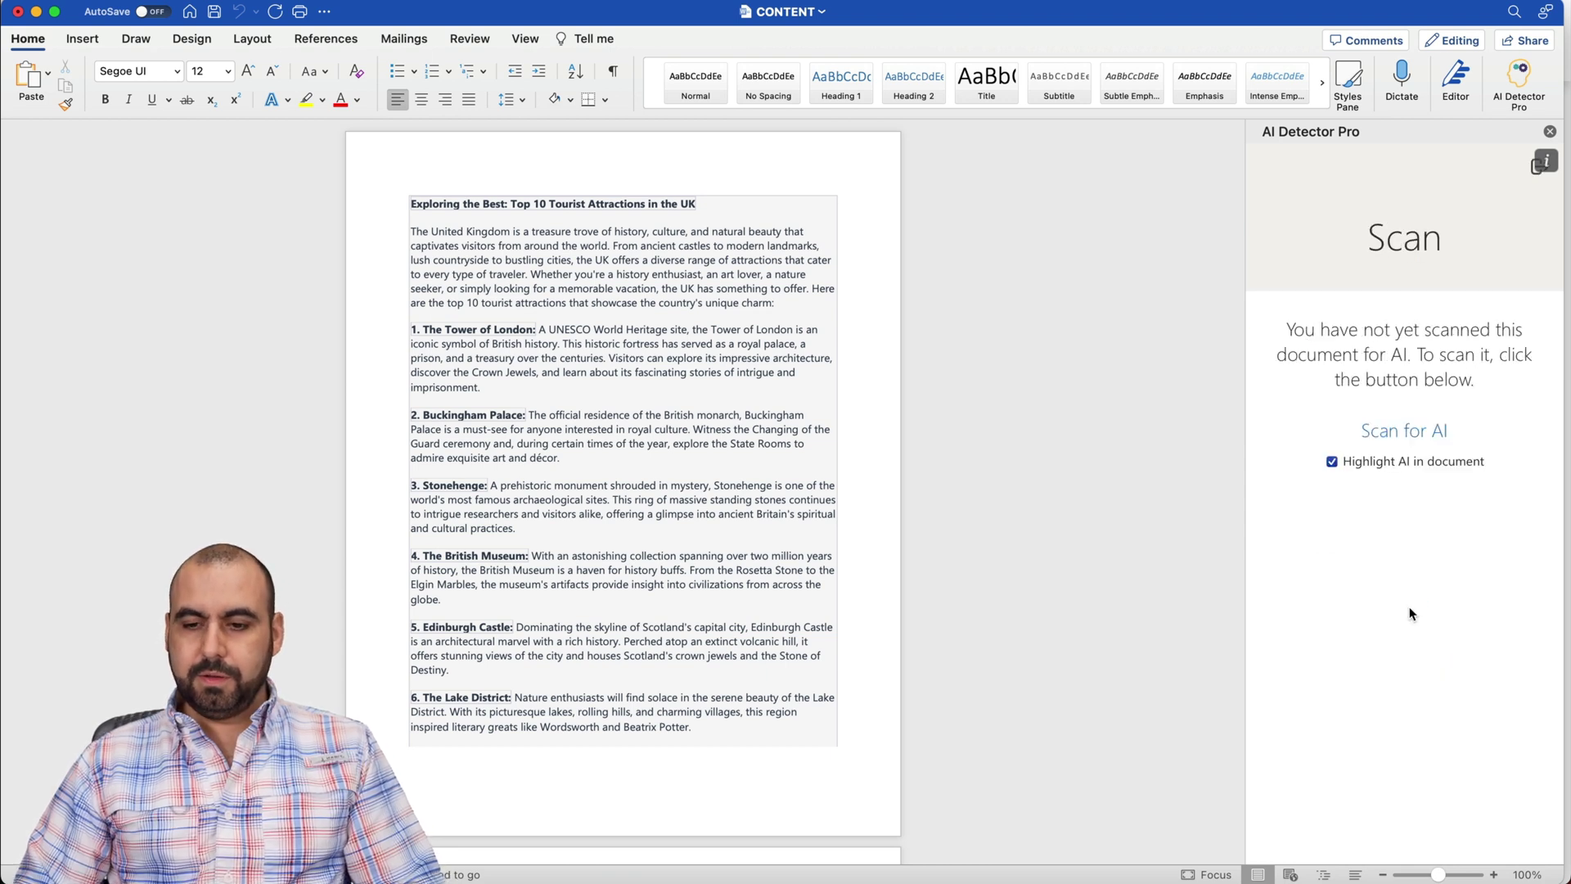
# Run Scan for AI on the article and view Details for the title and opening paragraph.
pyautogui.click(1432, 434)
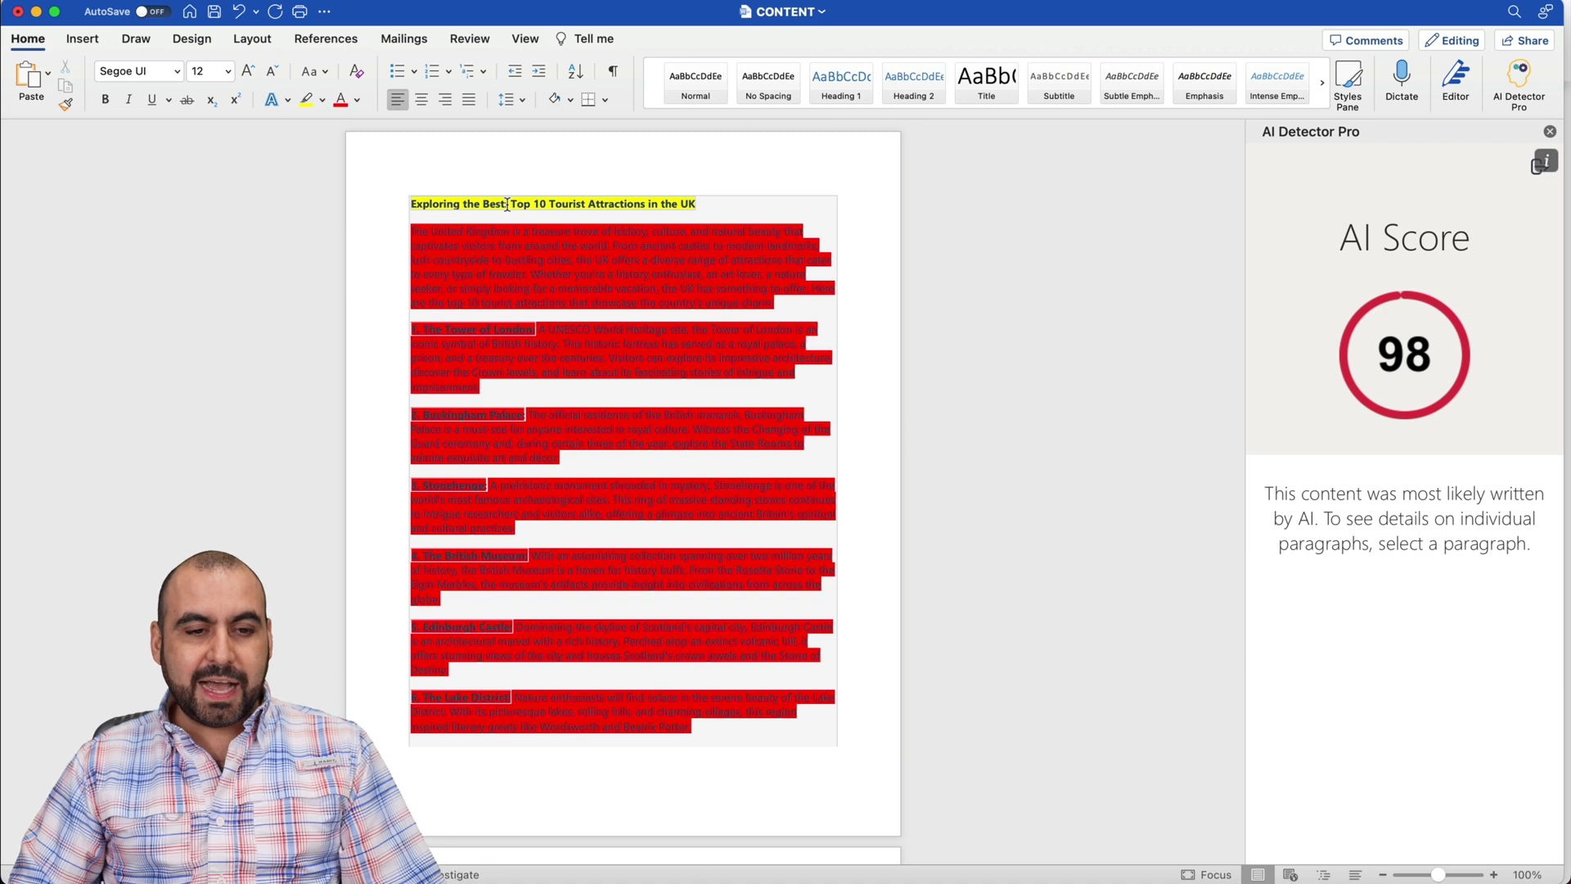
pyautogui.click(562, 200)
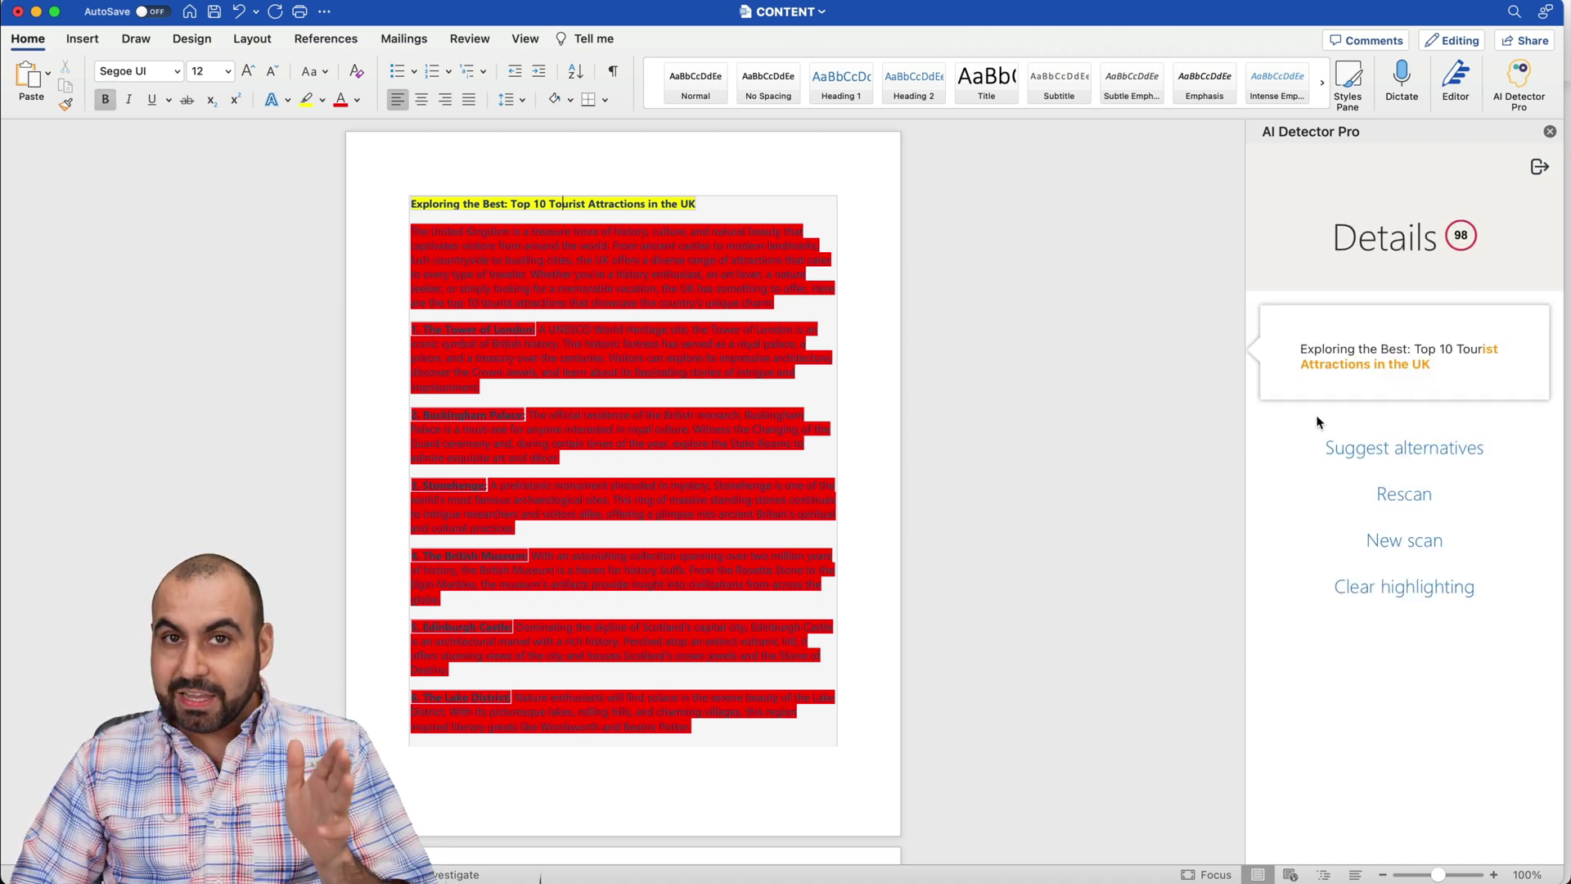
pyautogui.click(672, 268)
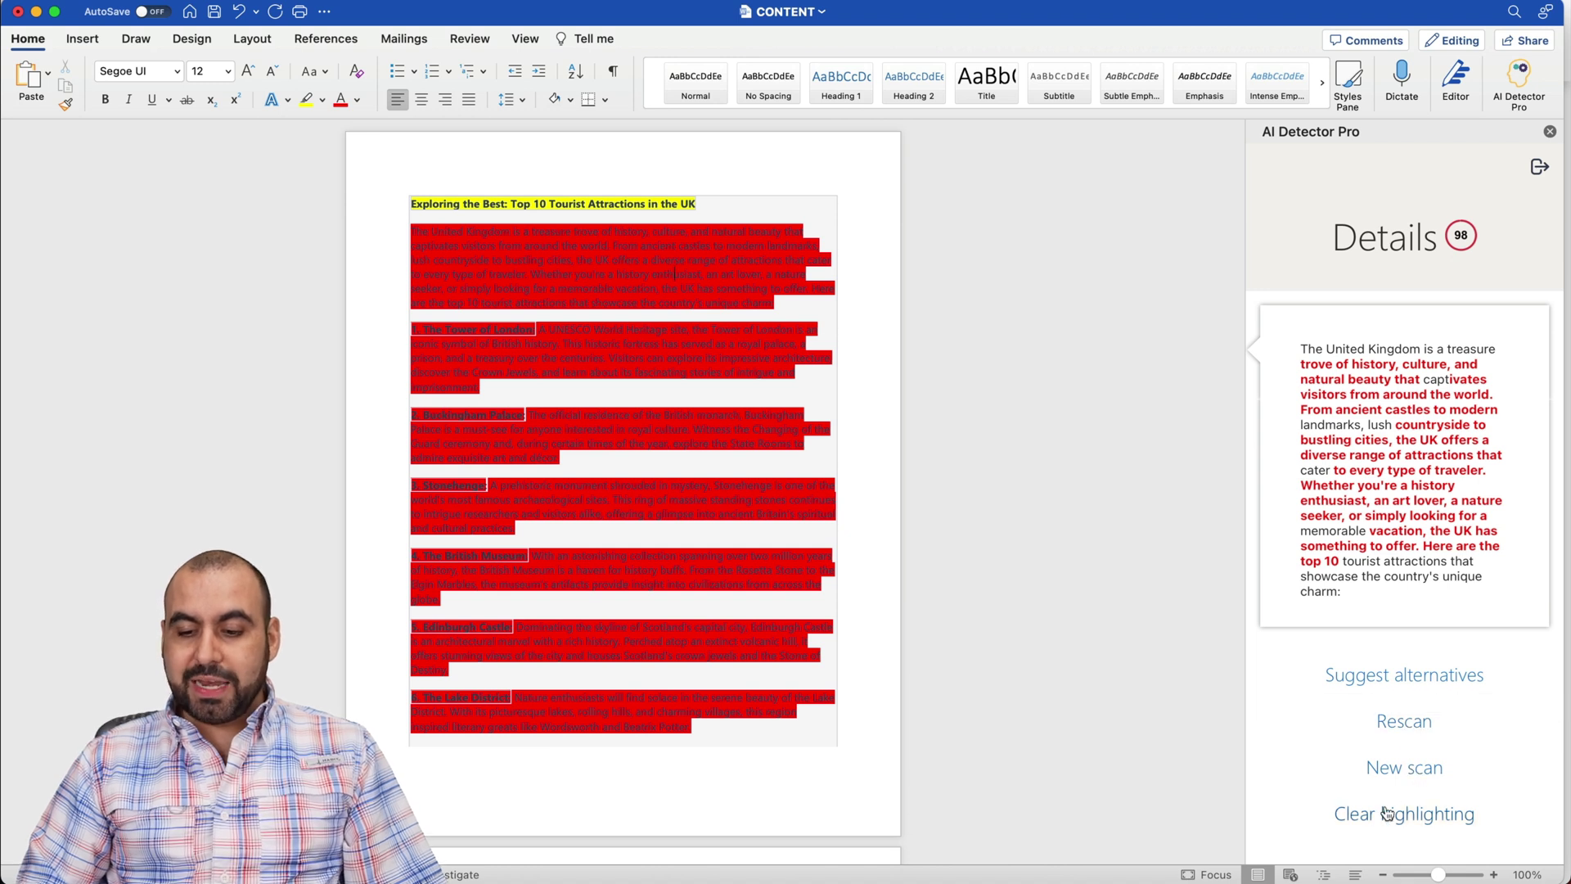
# Get rewrite suggestions for the introduction and apply the one beginning 'From around the world'.
pyautogui.click(1430, 683)
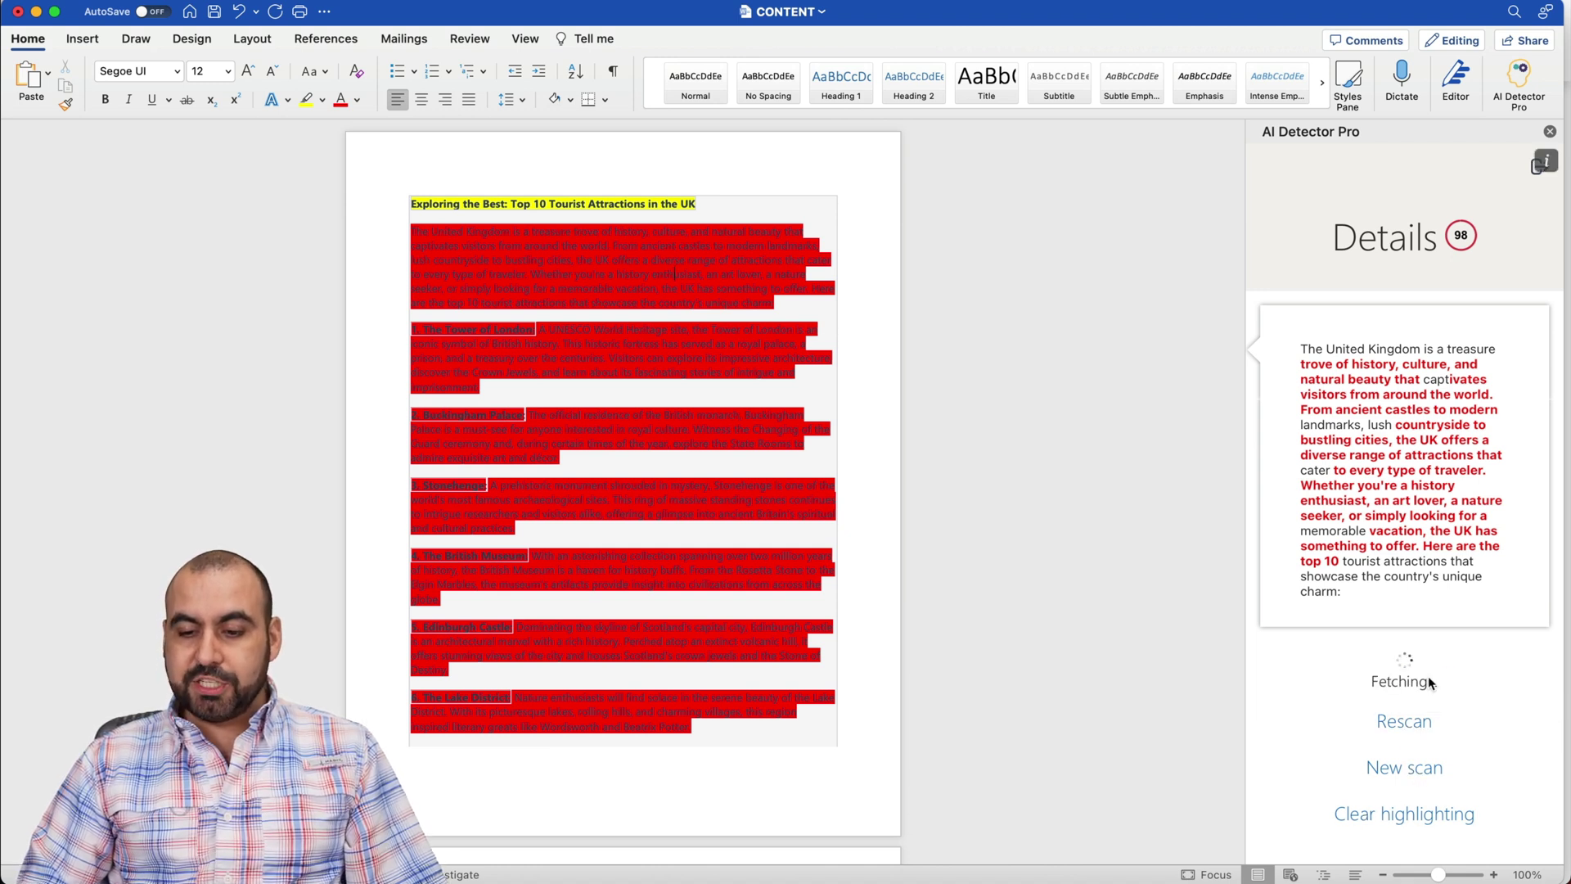
pyautogui.scroll(-5, 1414, 586)
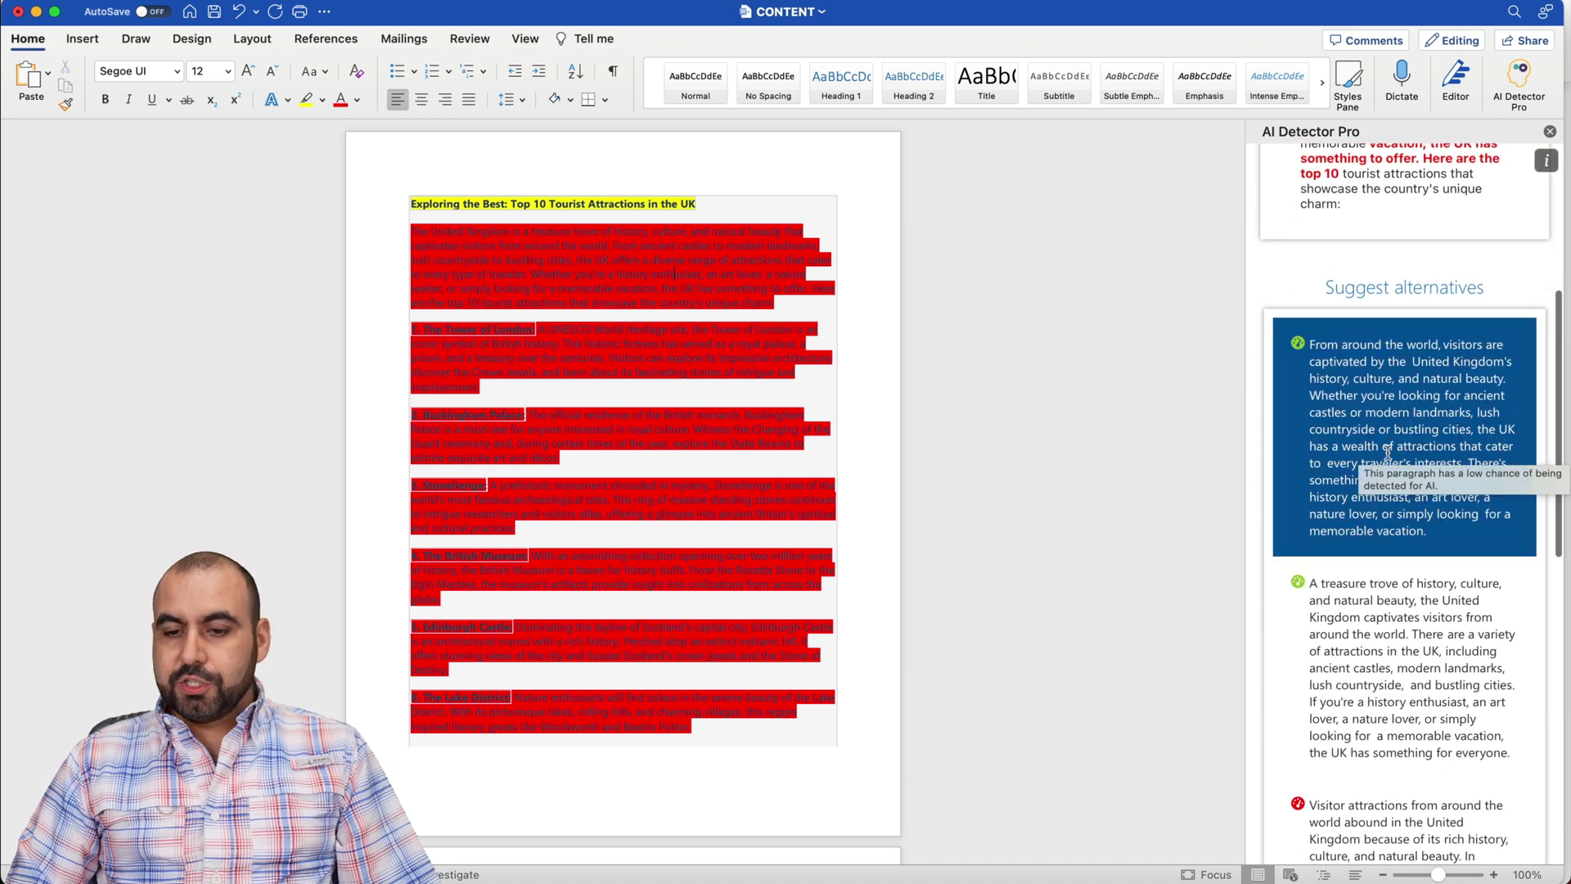
pyautogui.scroll(-1, 1389, 442)
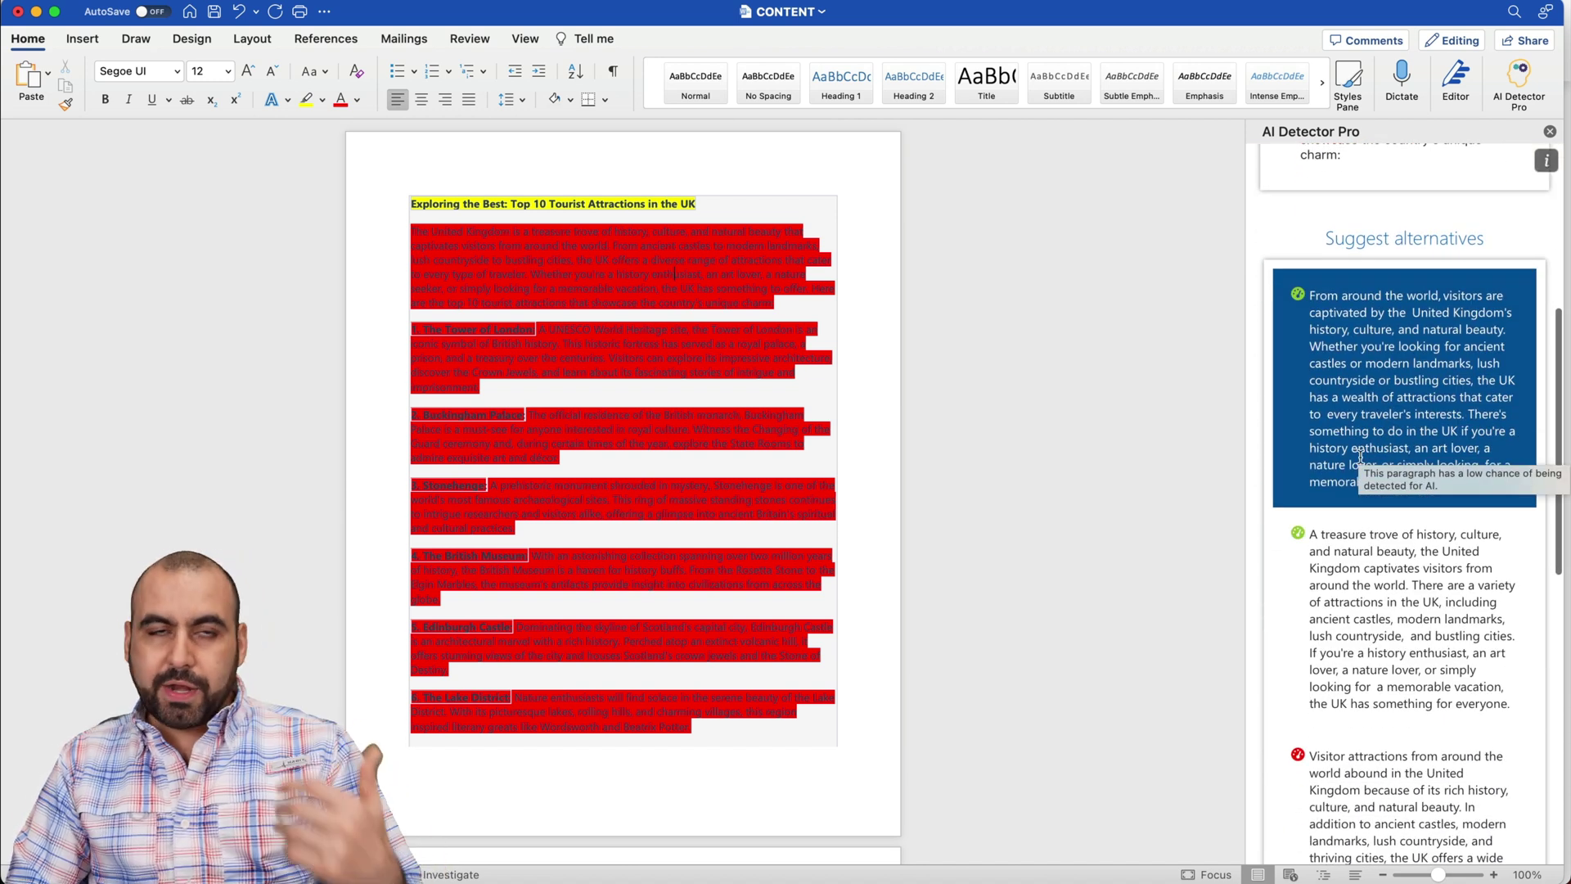
pyautogui.scroll(-5, 1334, 532)
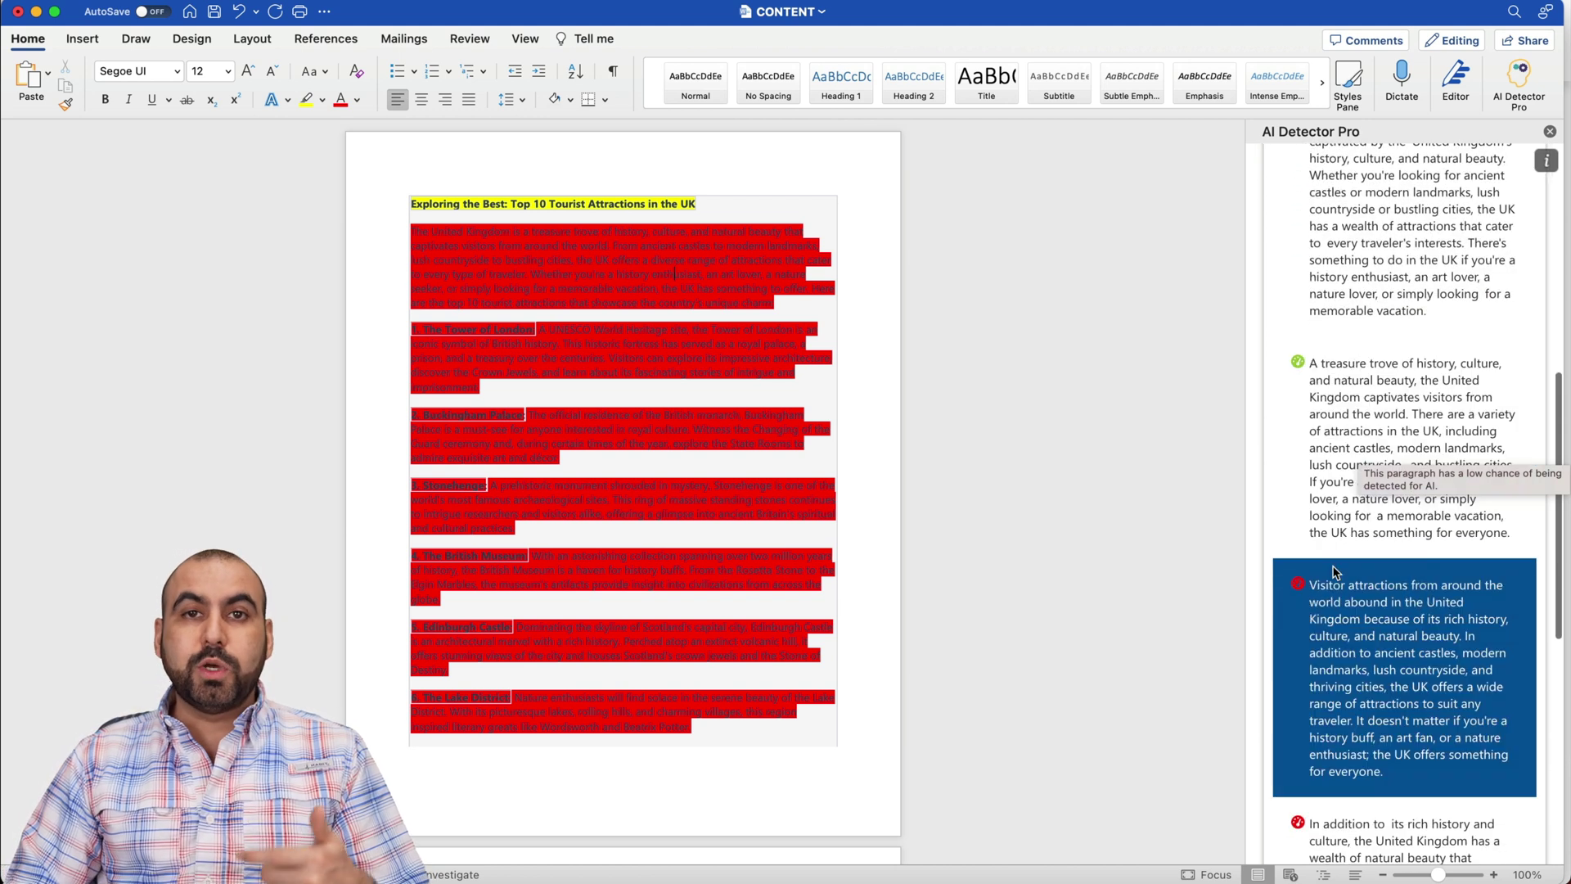
pyautogui.scroll(-8, 1334, 571)
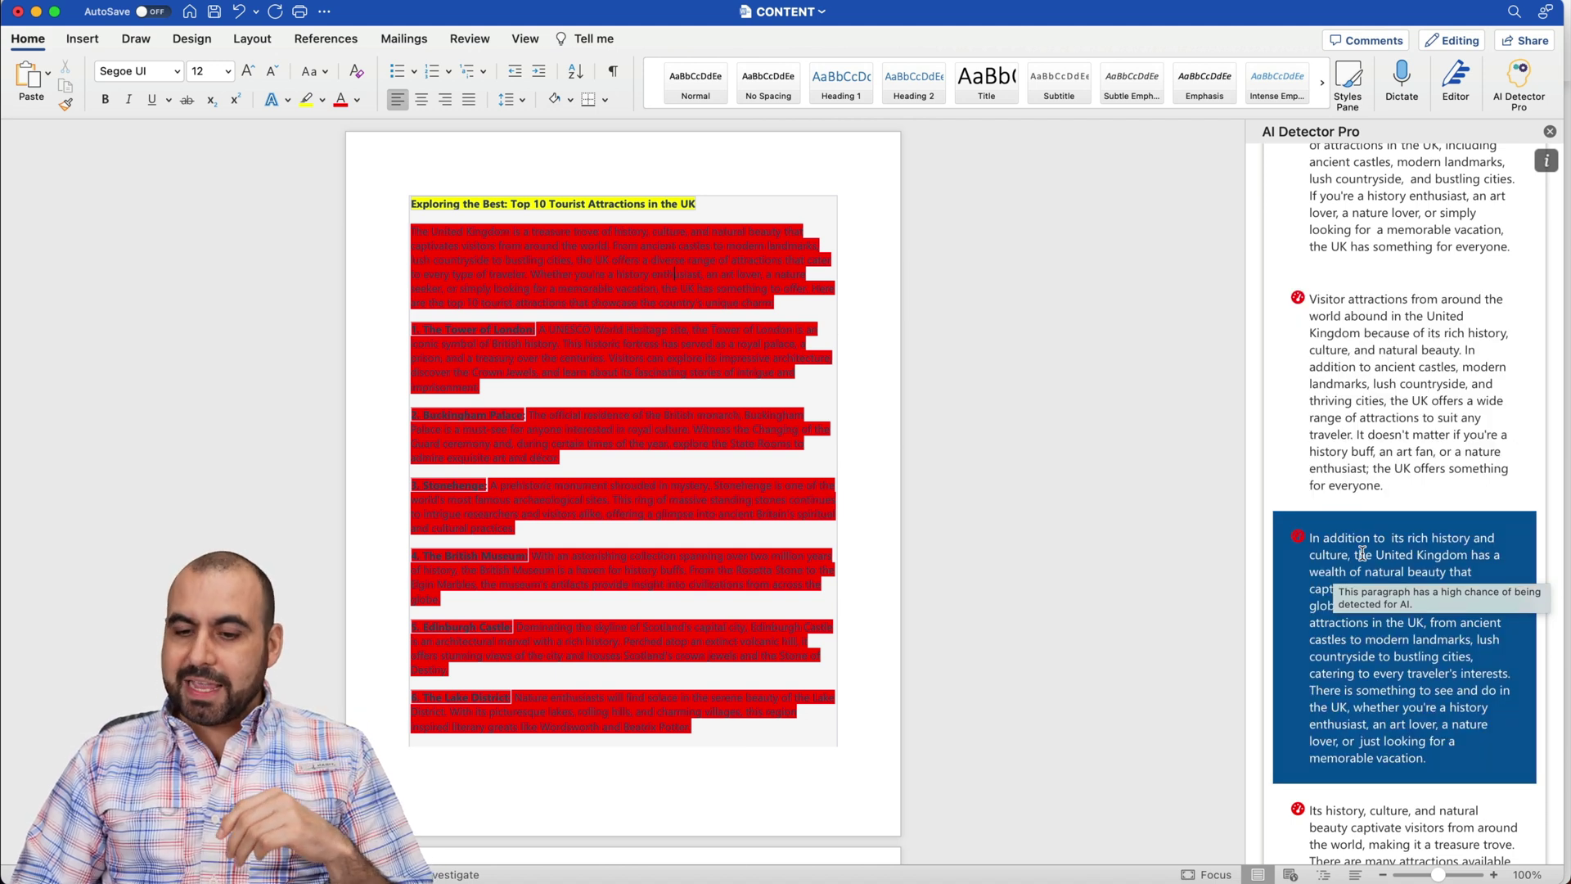
pyautogui.scroll(-10, 1363, 554)
pyautogui.scroll(12, 1363, 554)
pyautogui.scroll(8, 1363, 554)
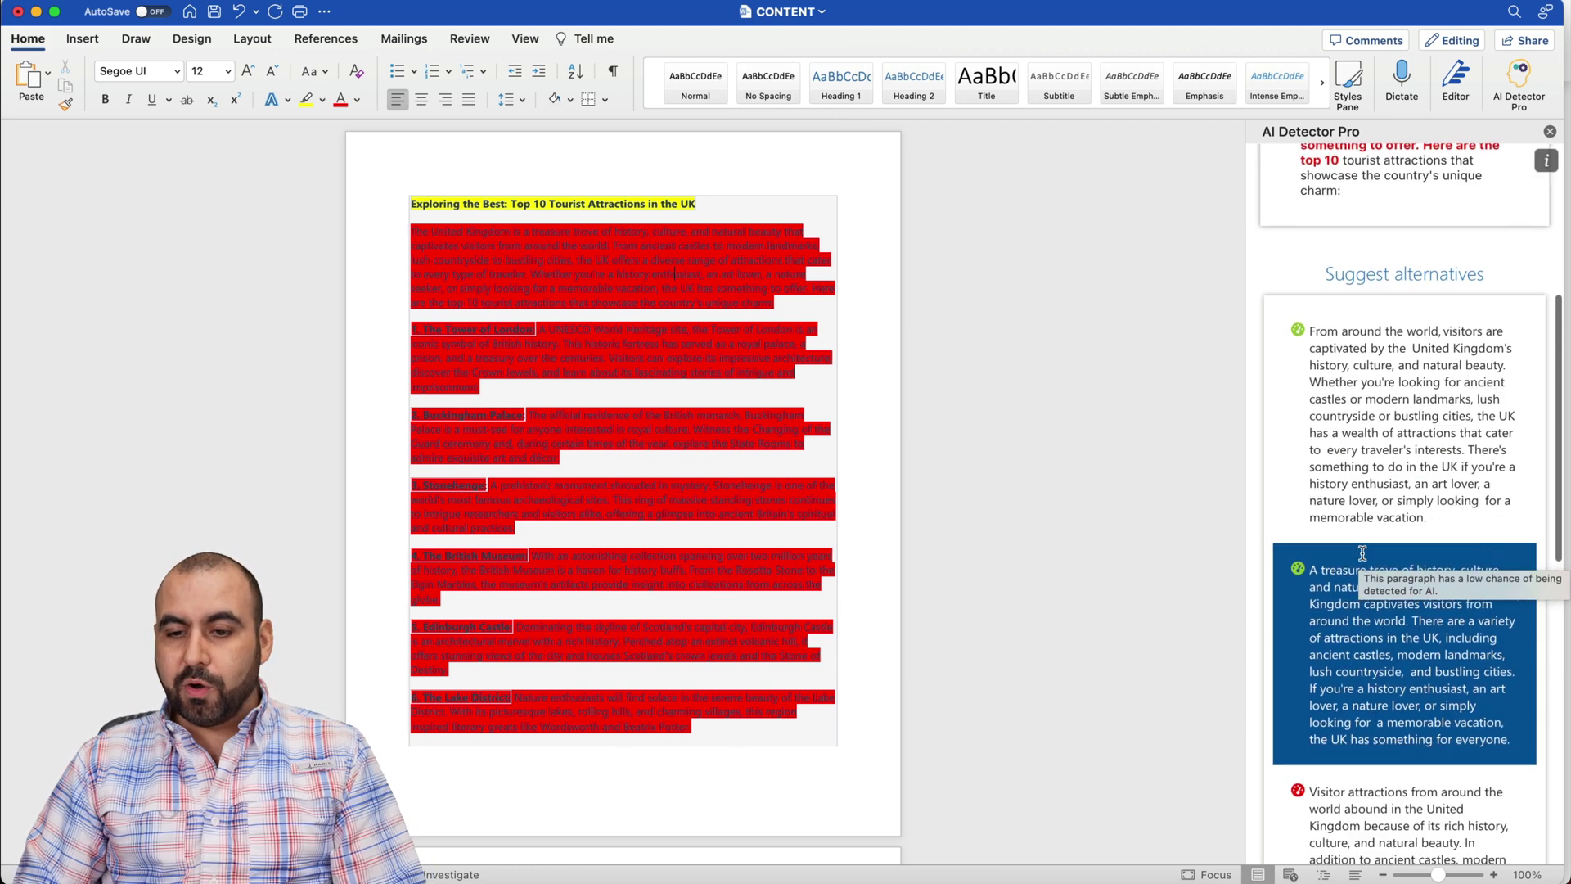
pyautogui.scroll(3, 1363, 554)
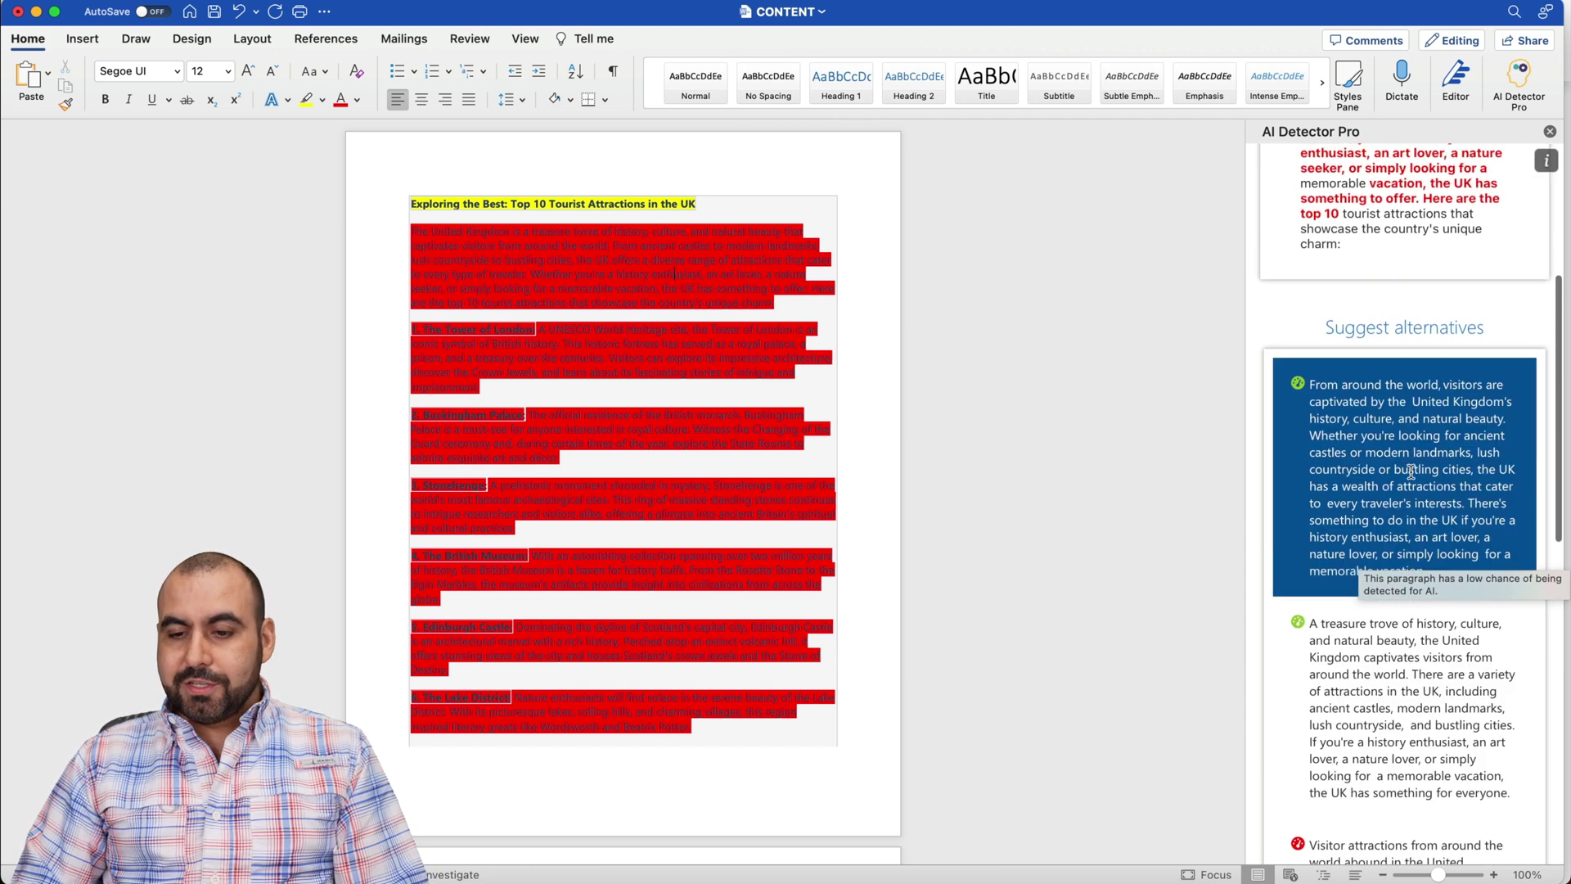
pyautogui.click(1374, 437)
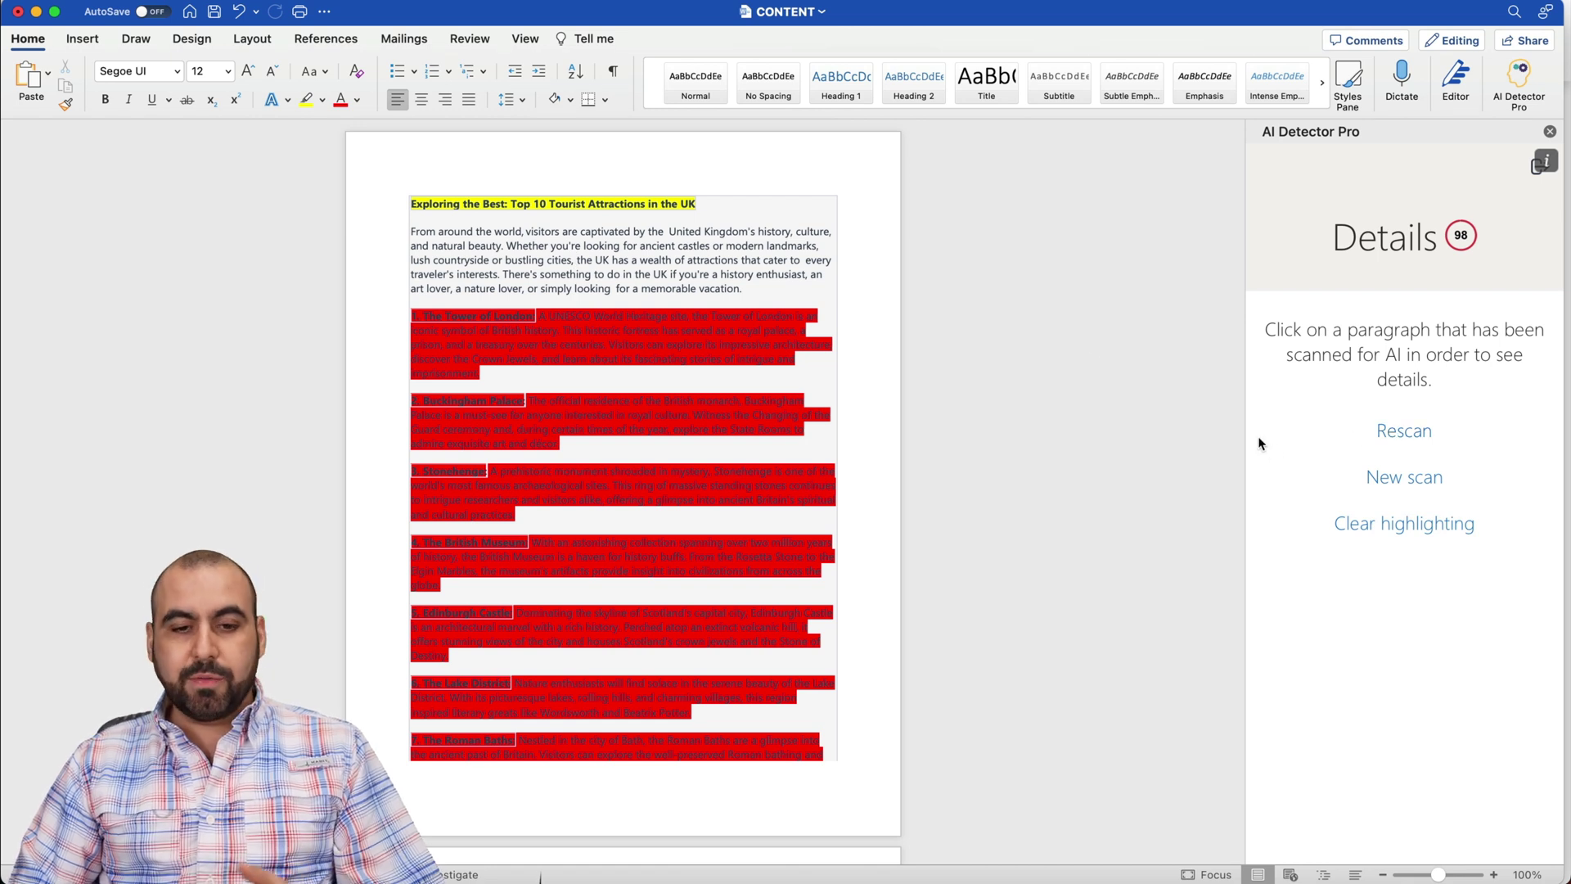
# Replace the flagged Tower of London paragraph with the first suggested alternative.
pyautogui.click(624, 345)
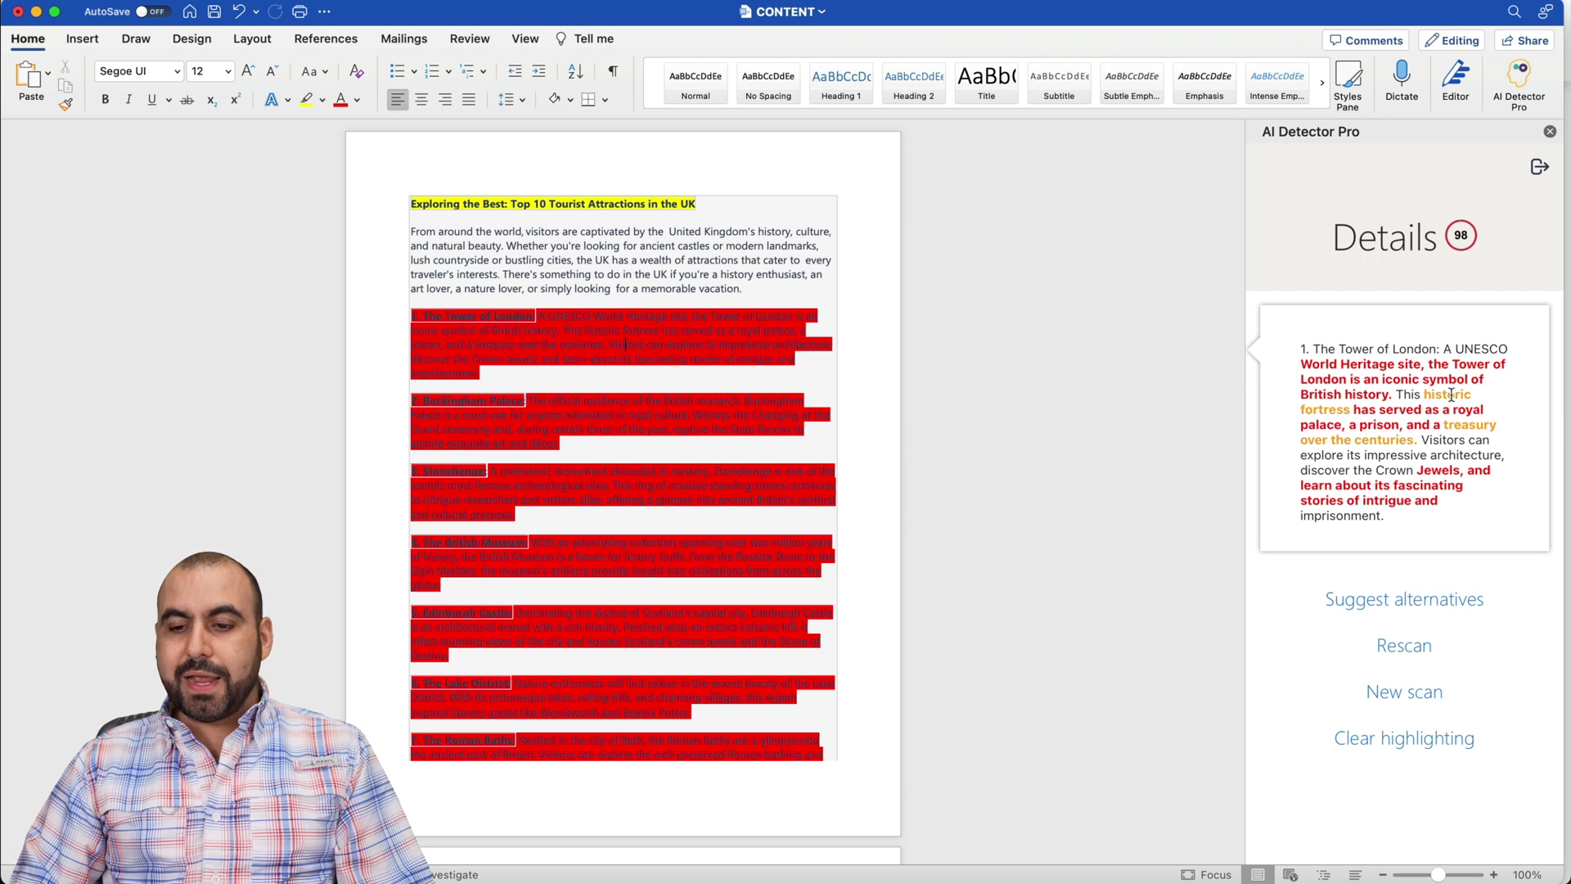
pyautogui.click(1405, 599)
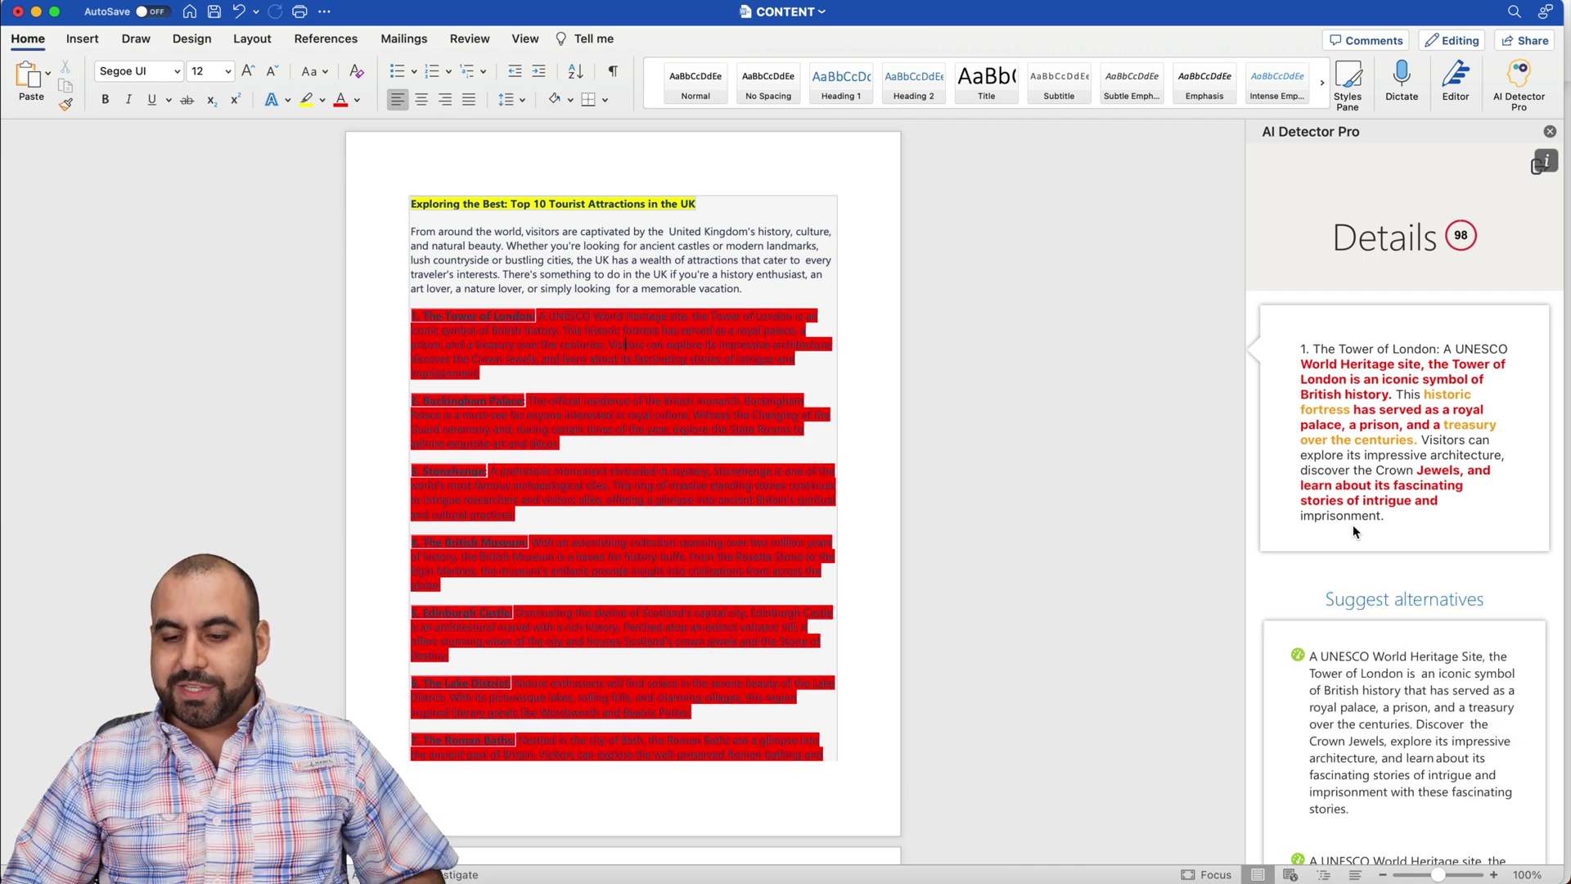
pyautogui.scroll(-5, 1352, 524)
pyautogui.click(1393, 514)
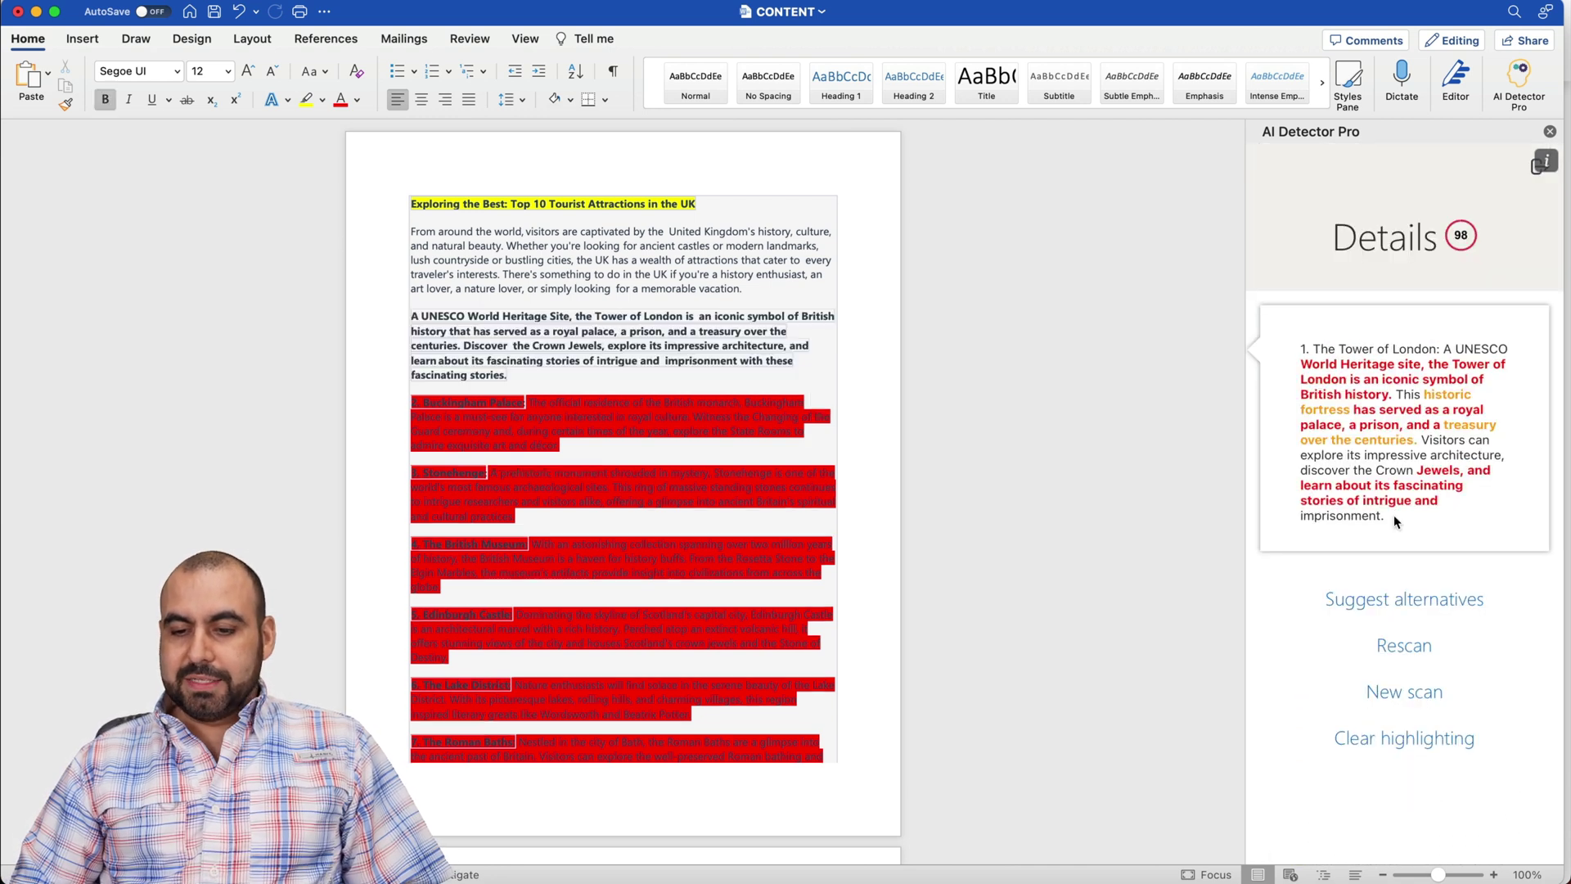
pyautogui.click(764, 430)
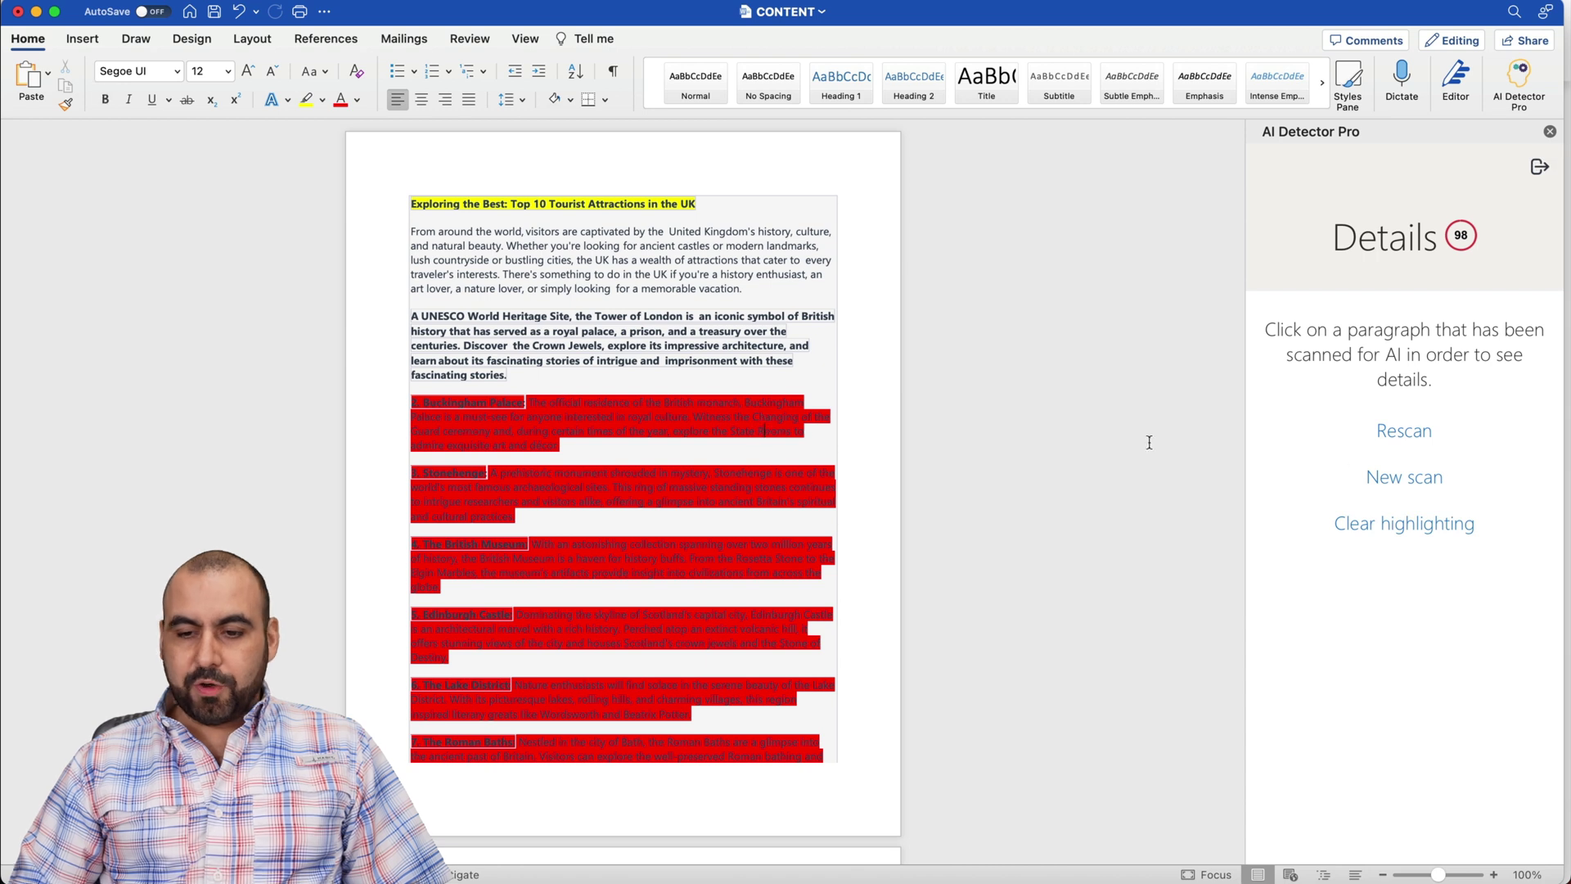
# Request and browse alternative wordings for the flagged Buckingham Palace paragraph.
pyautogui.click(653, 406)
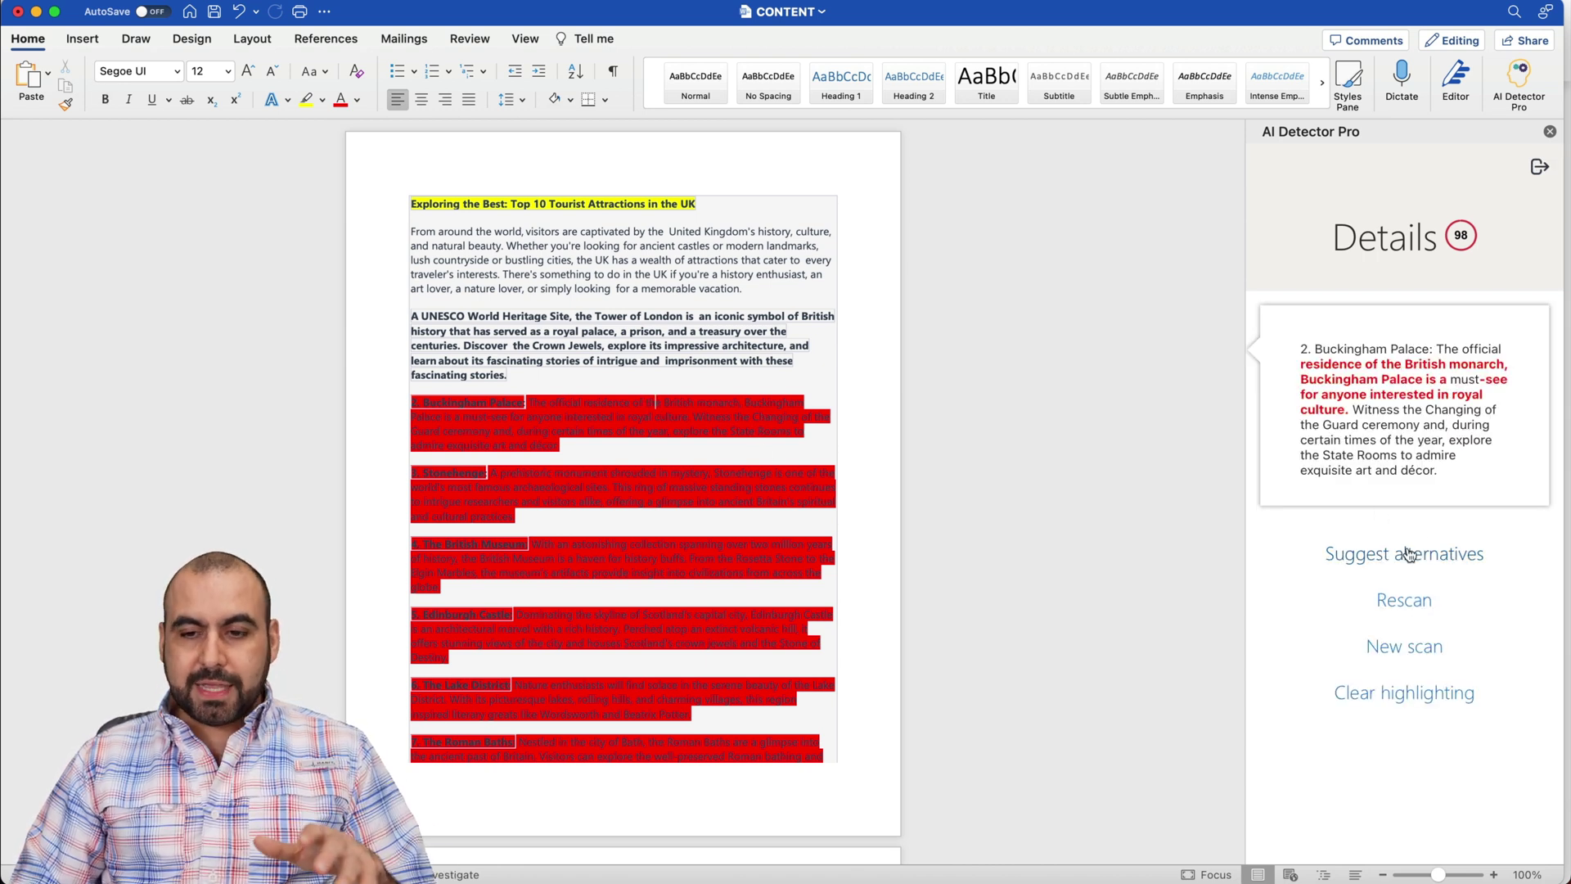
pyautogui.click(1404, 554)
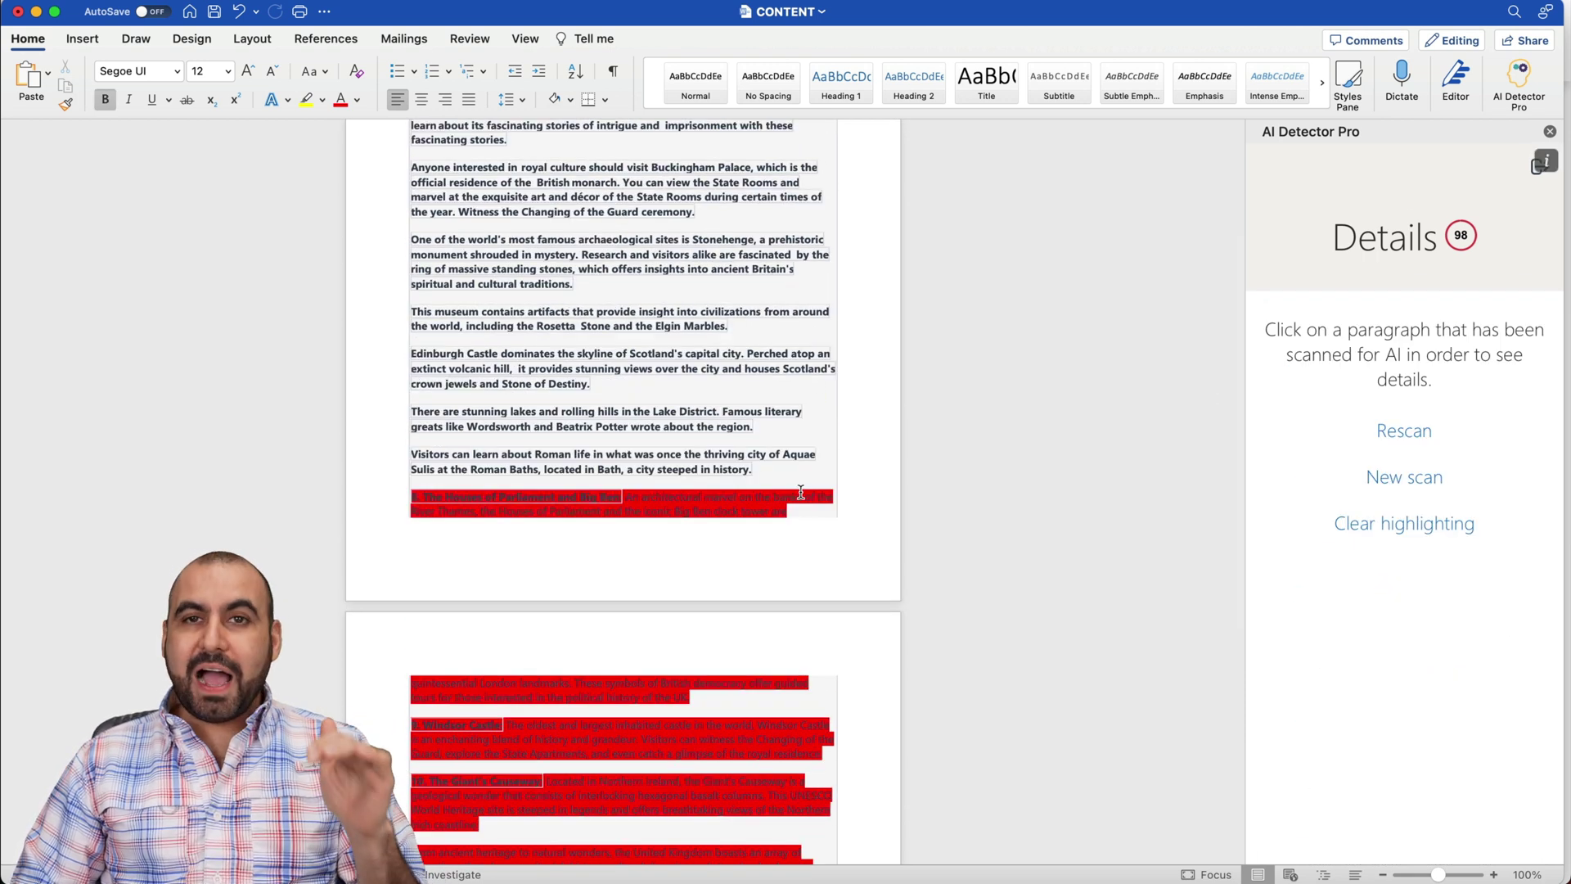
pyautogui.scroll(2, 802, 493)
pyautogui.scroll(-3, 654, 532)
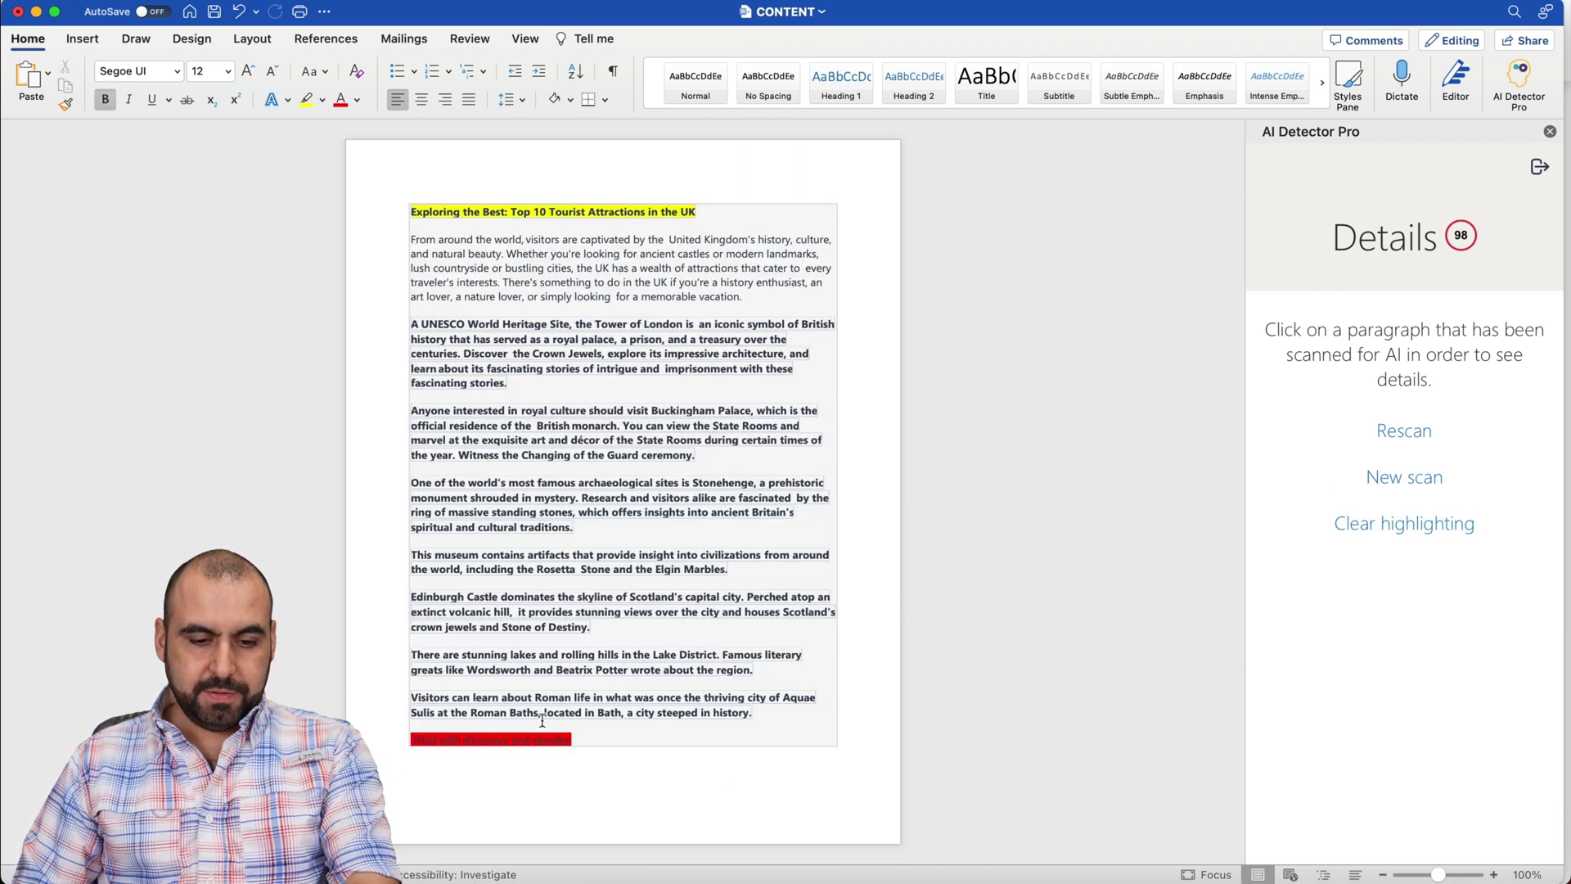
# Delete the leftover red line at the end and rescan, dropping the AI score to 14.
pyautogui.tripleClick(571, 740)
pyautogui.press('BackSpace')
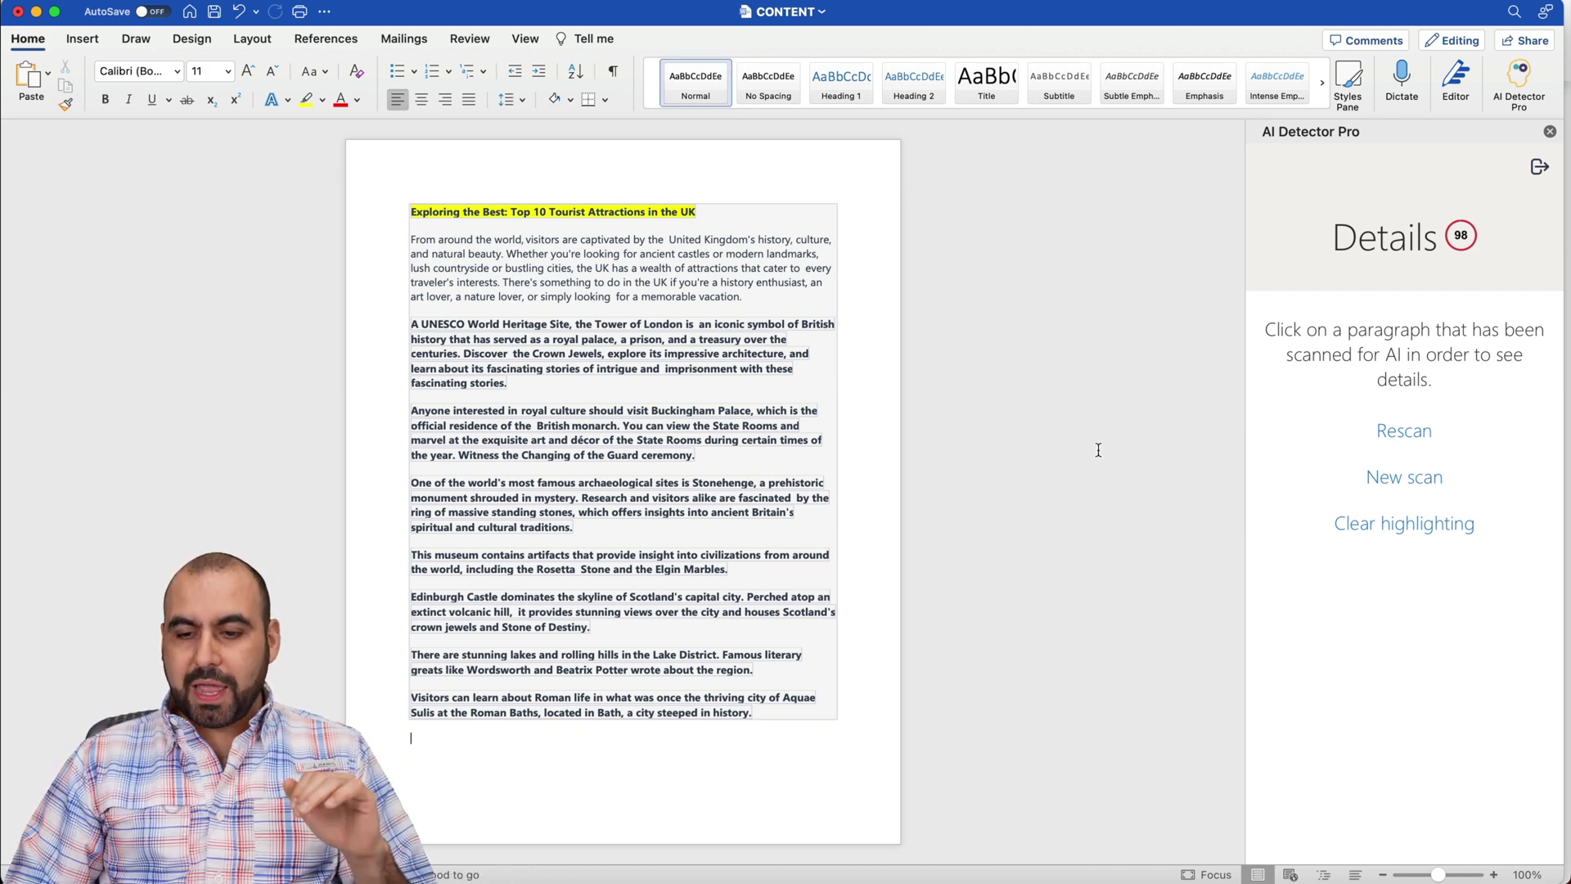
pyautogui.click(1407, 432)
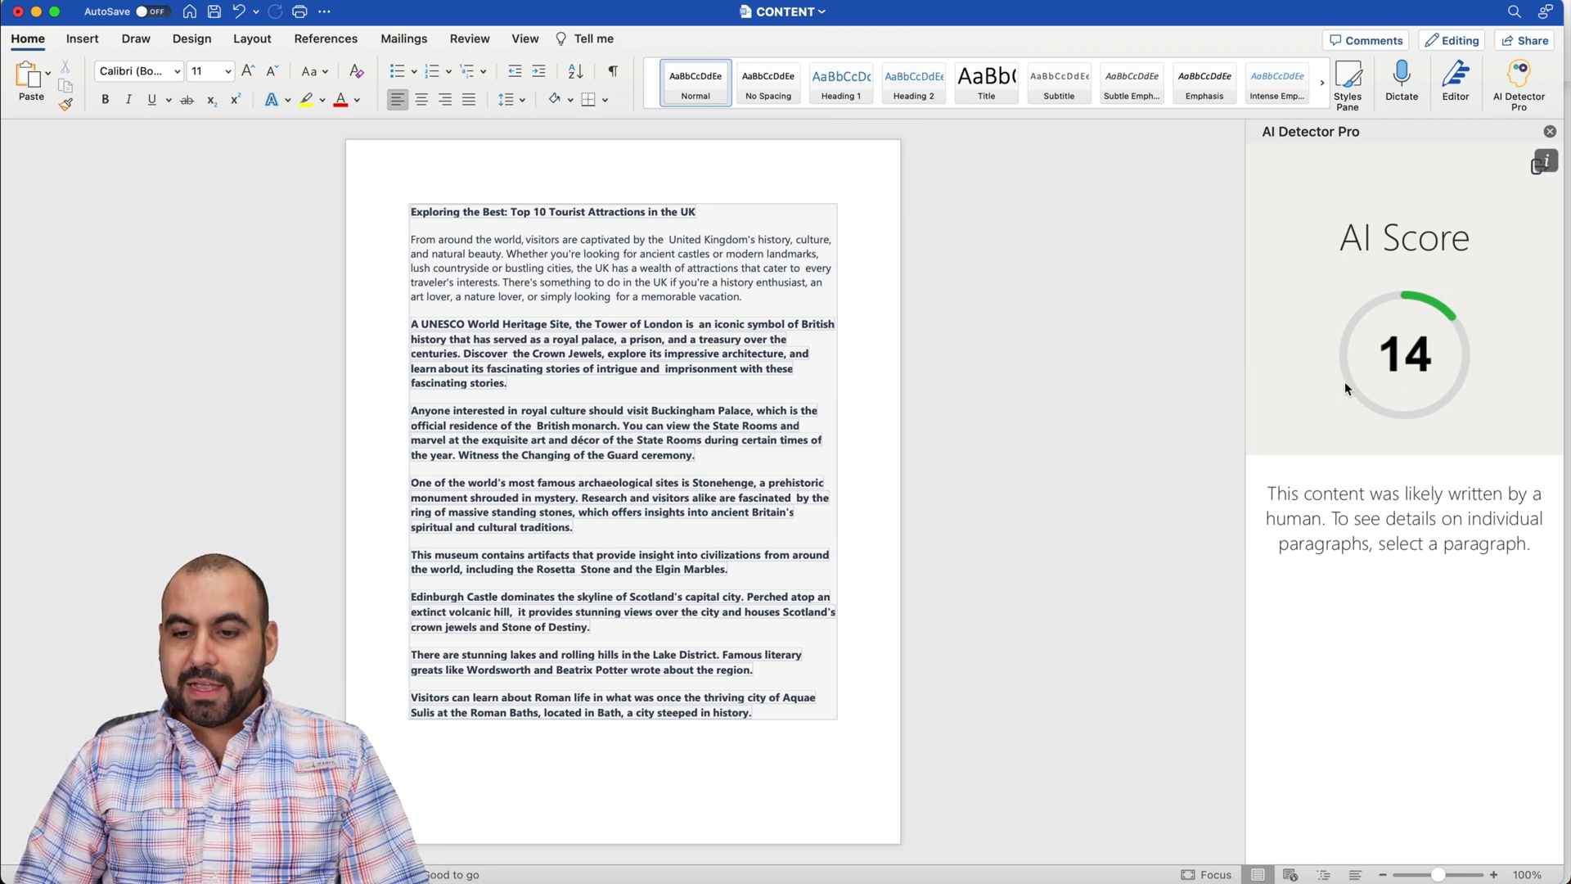
# Review AI Details for each paragraph, opening through Tower of London to Roman Baths, then the opening again.
pyautogui.click(675, 269)
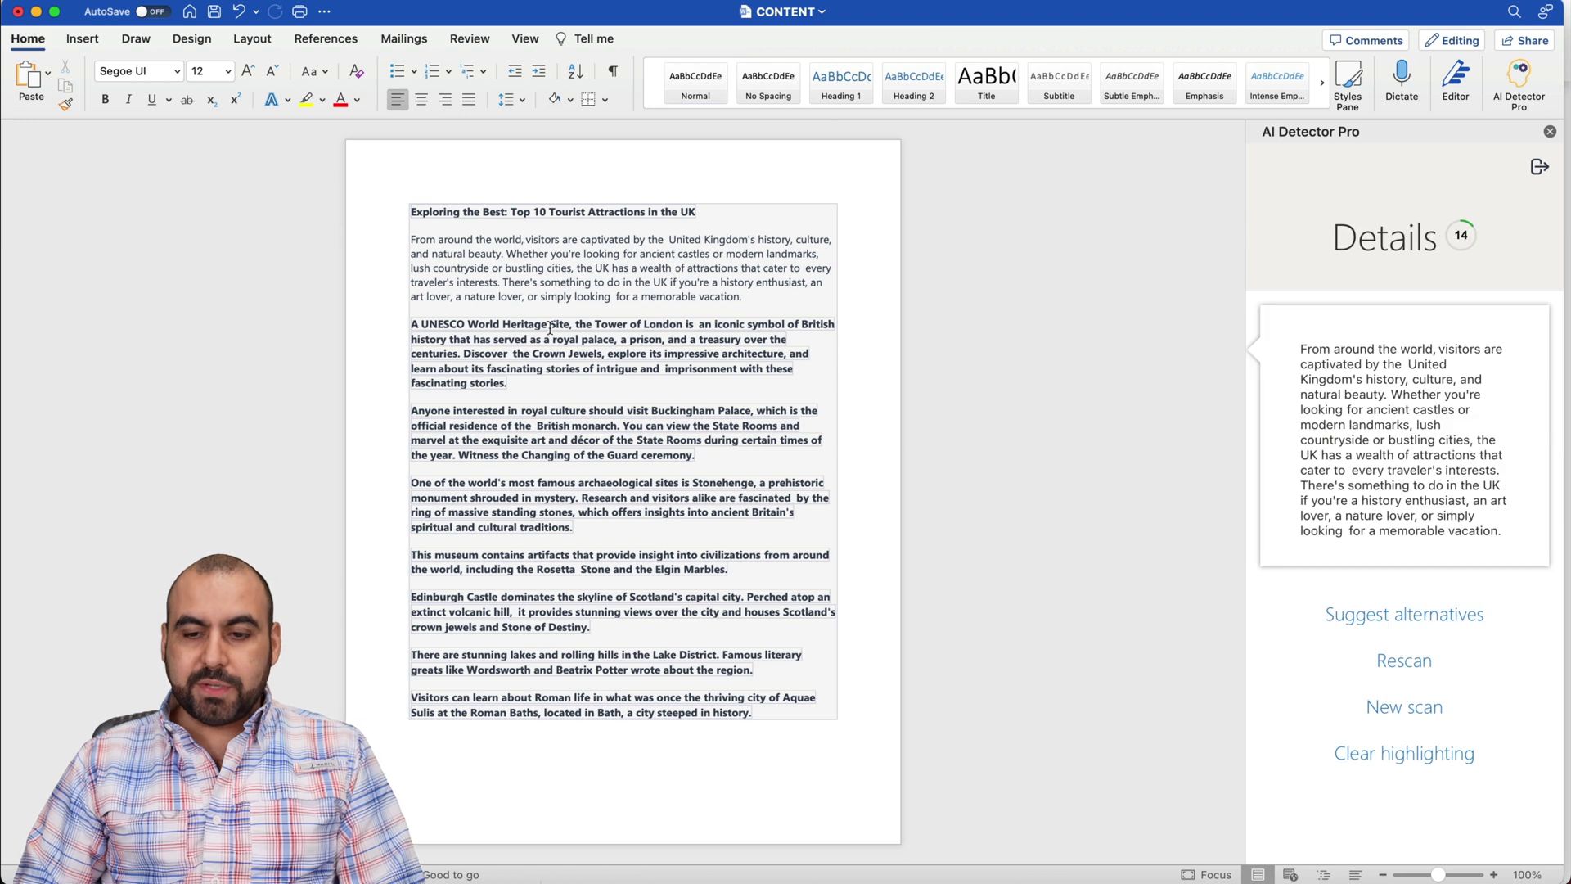
pyautogui.click(567, 354)
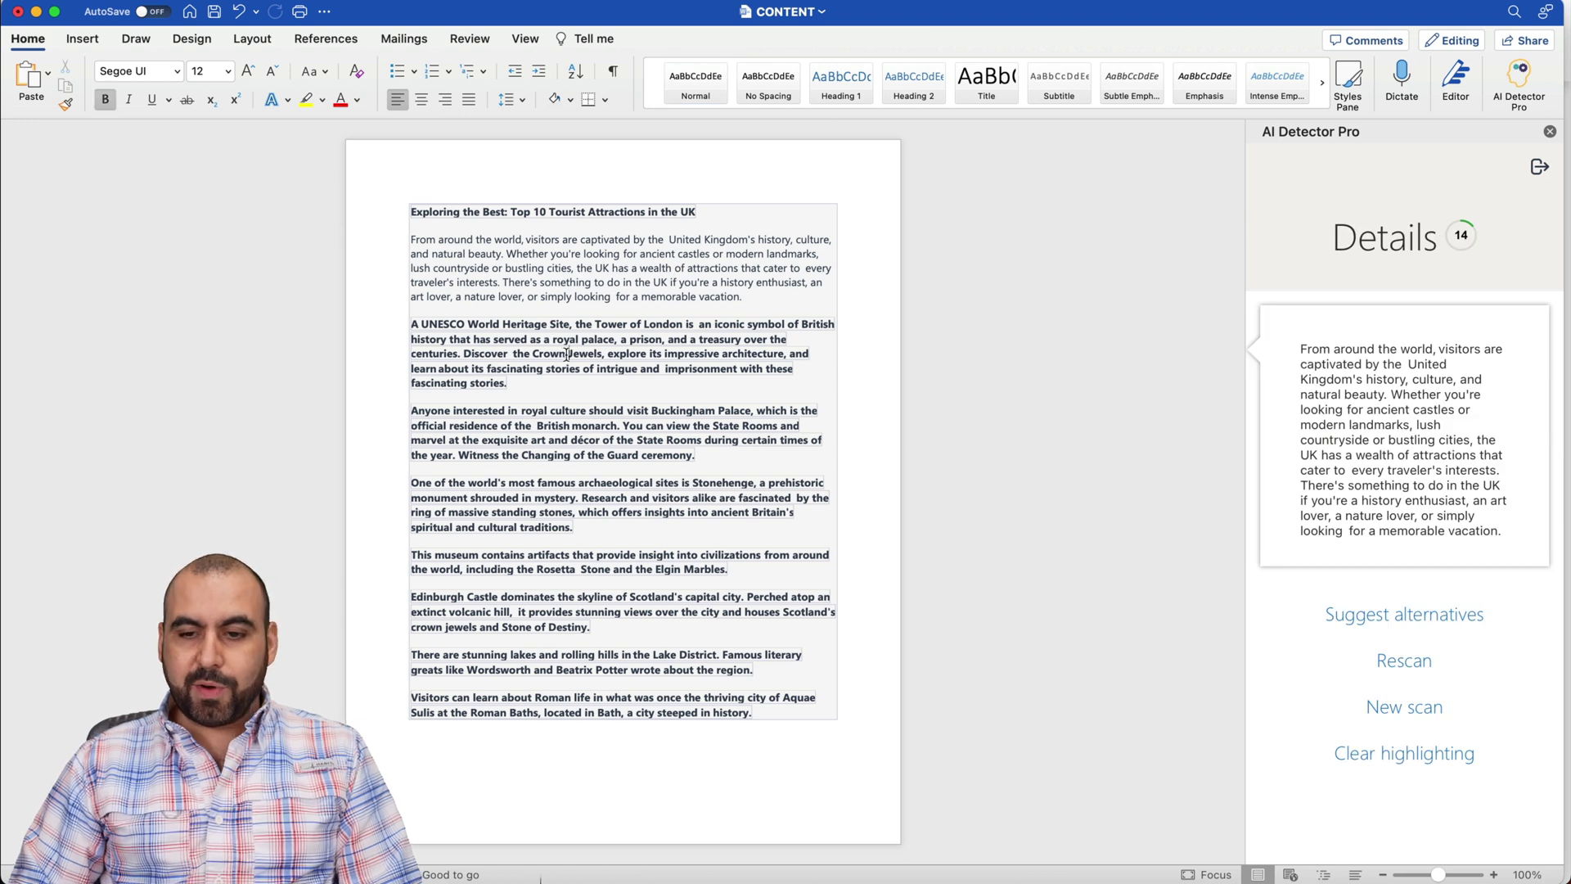
pyautogui.click(564, 442)
pyautogui.click(570, 495)
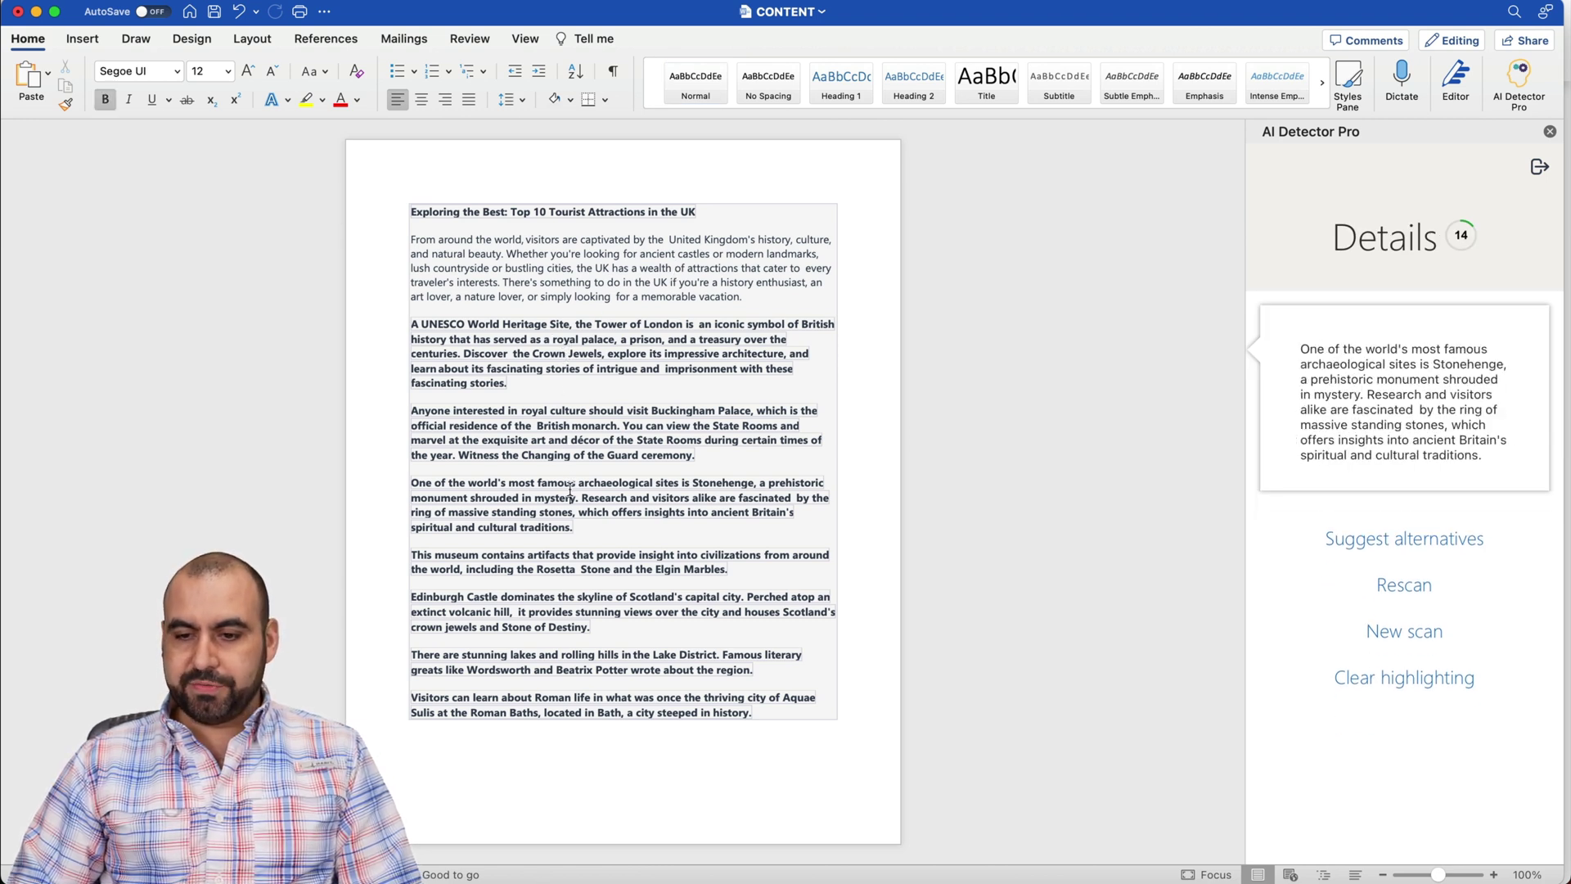
pyautogui.click(544, 564)
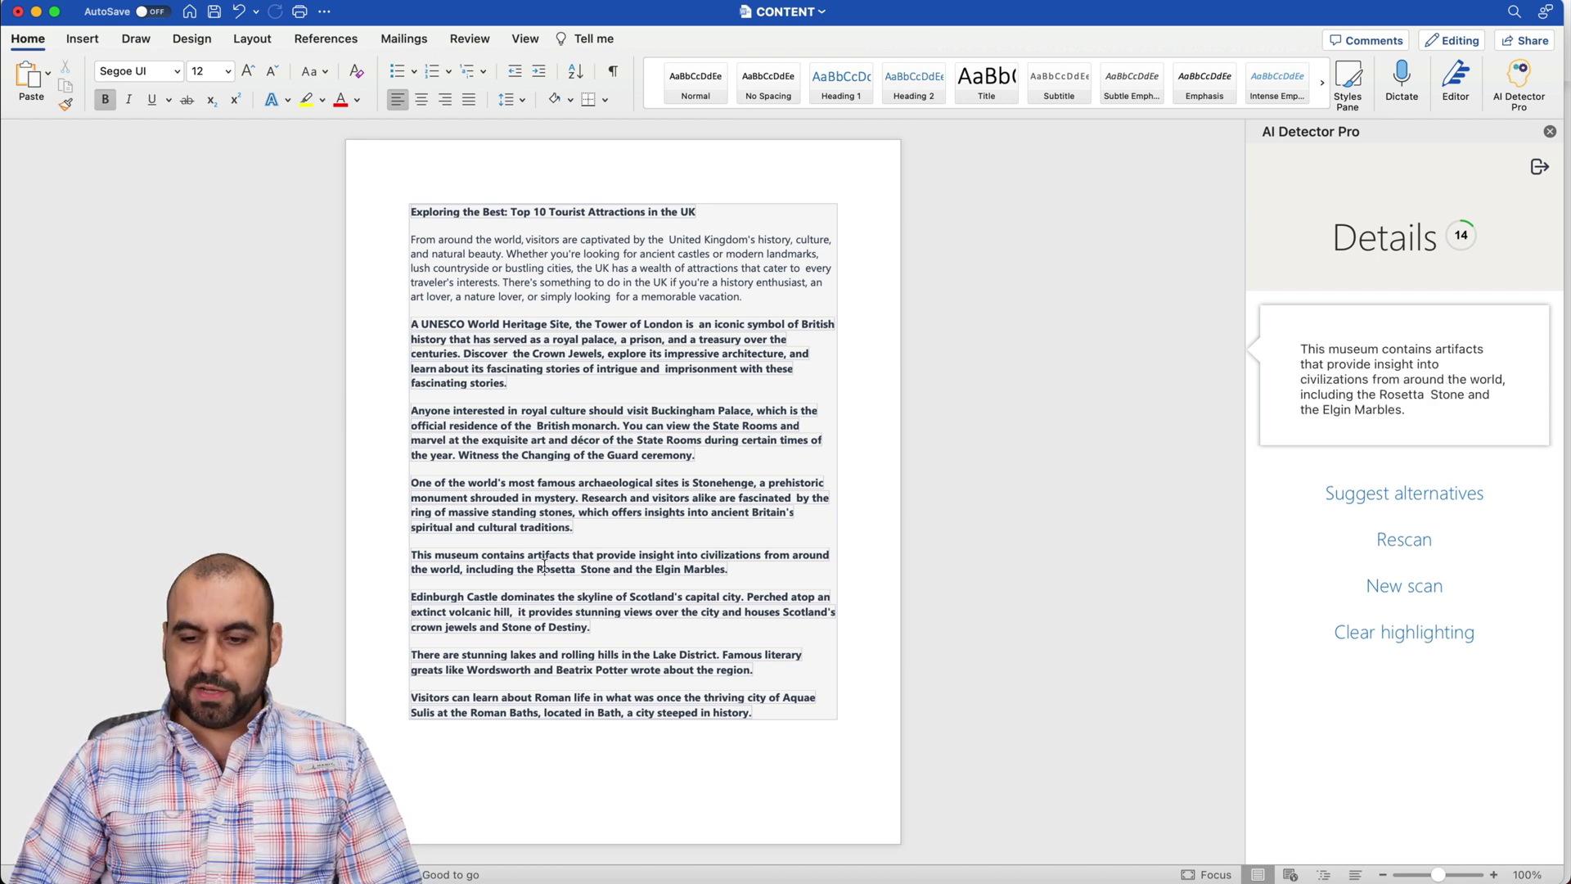
pyautogui.click(554, 619)
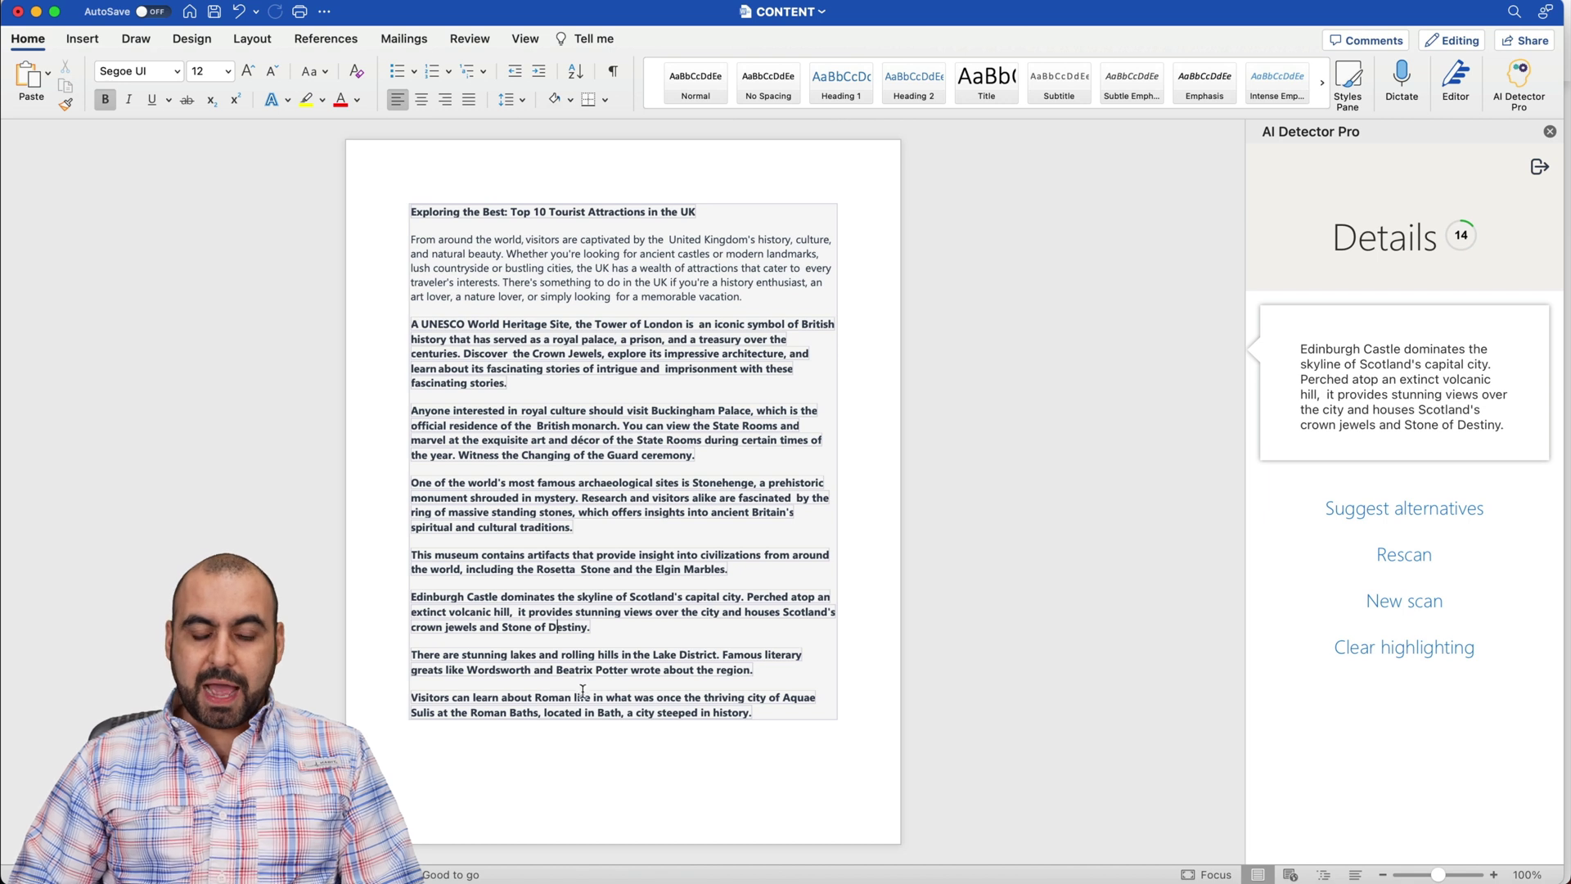
pyautogui.click(593, 669)
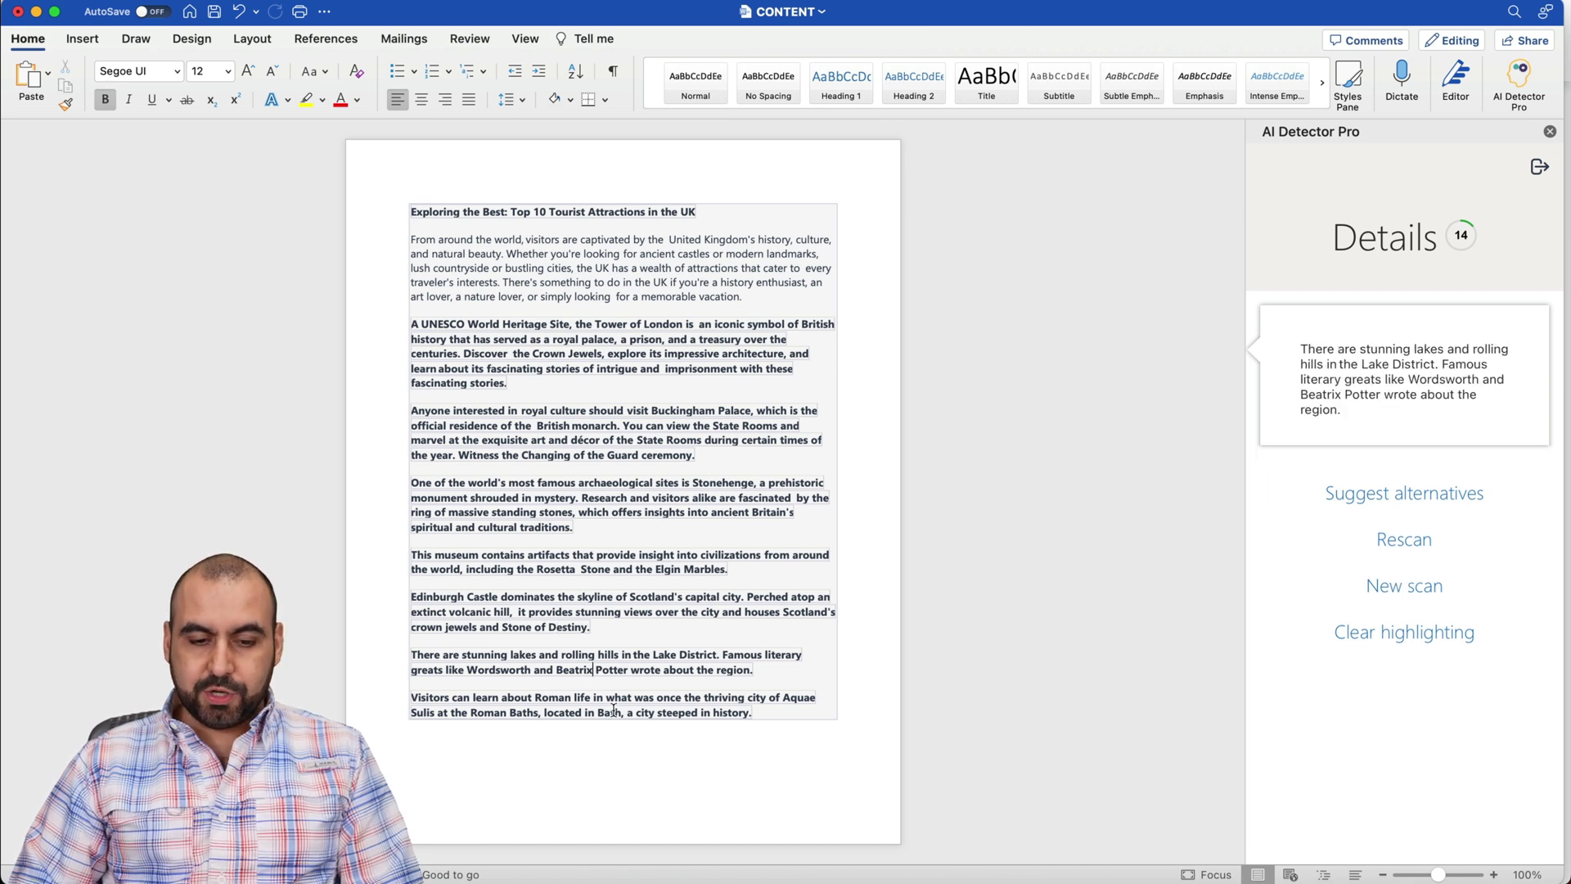
pyautogui.click(619, 708)
pyautogui.click(567, 276)
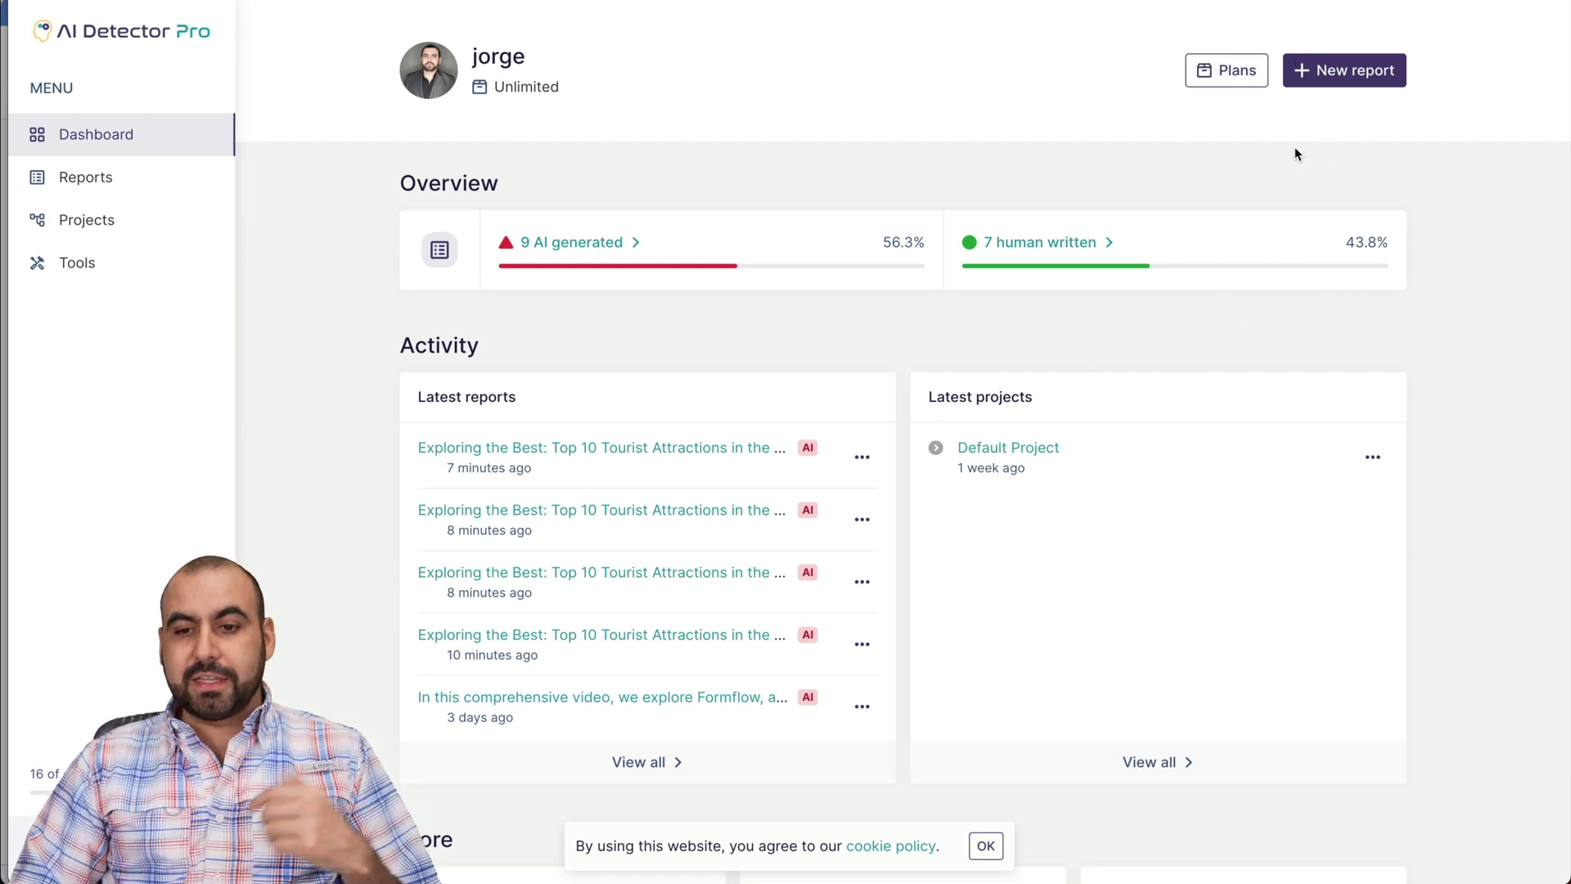
# Go to the Reports page via New report, where the latest tourist report shows 14/100, Human.
pyautogui.click(1354, 77)
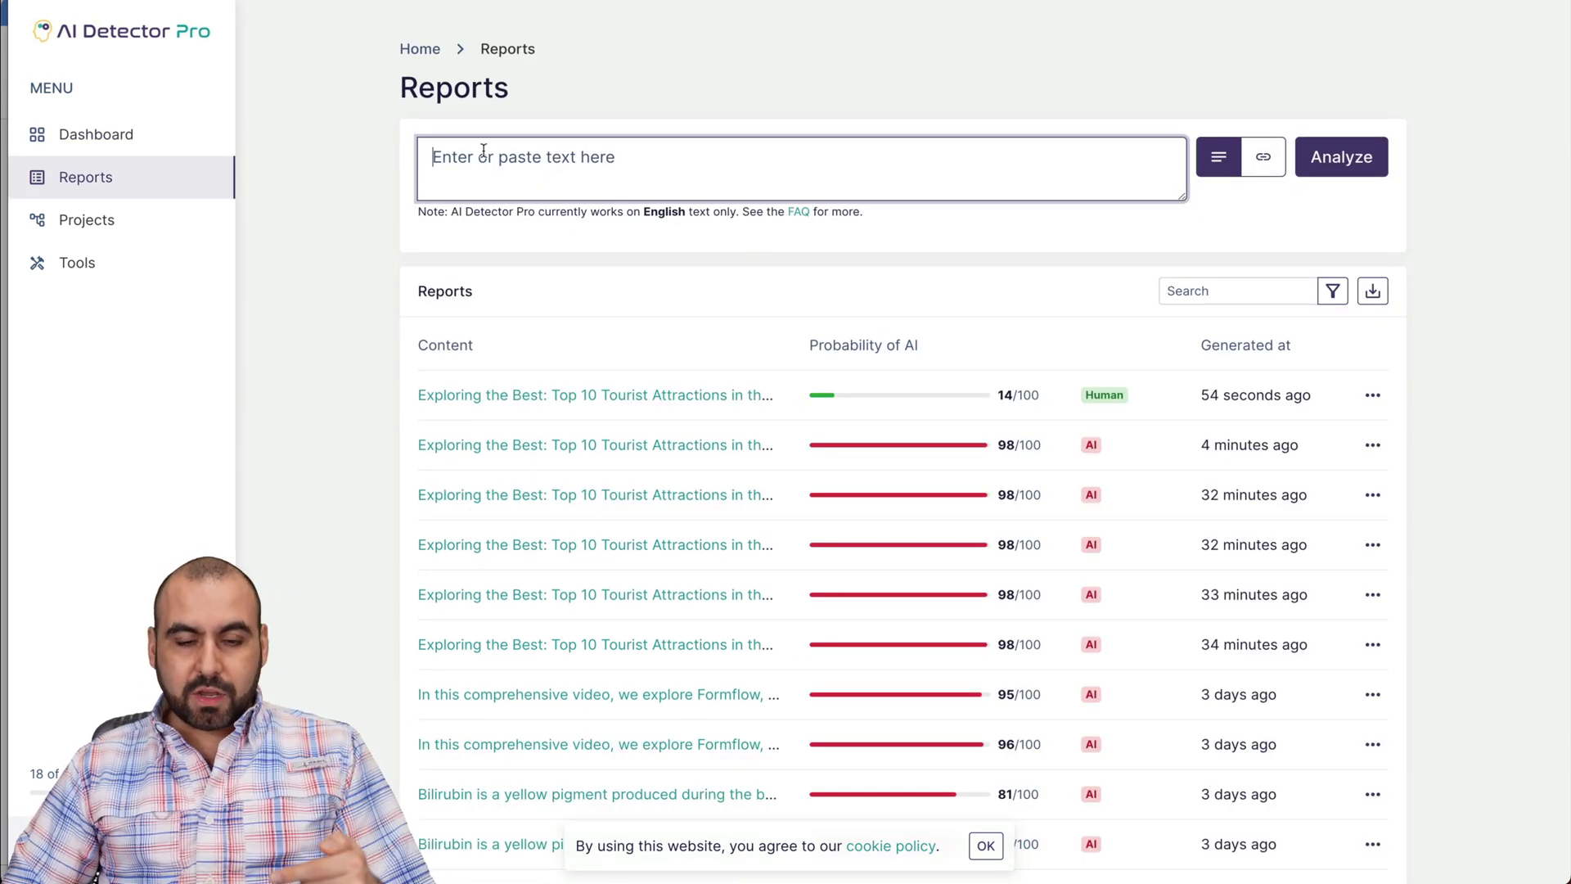
# Switch AI Detector Pro to URL analysis, then return to the dashboard showing 8 human-written reports.
pyautogui.click(1274, 161)
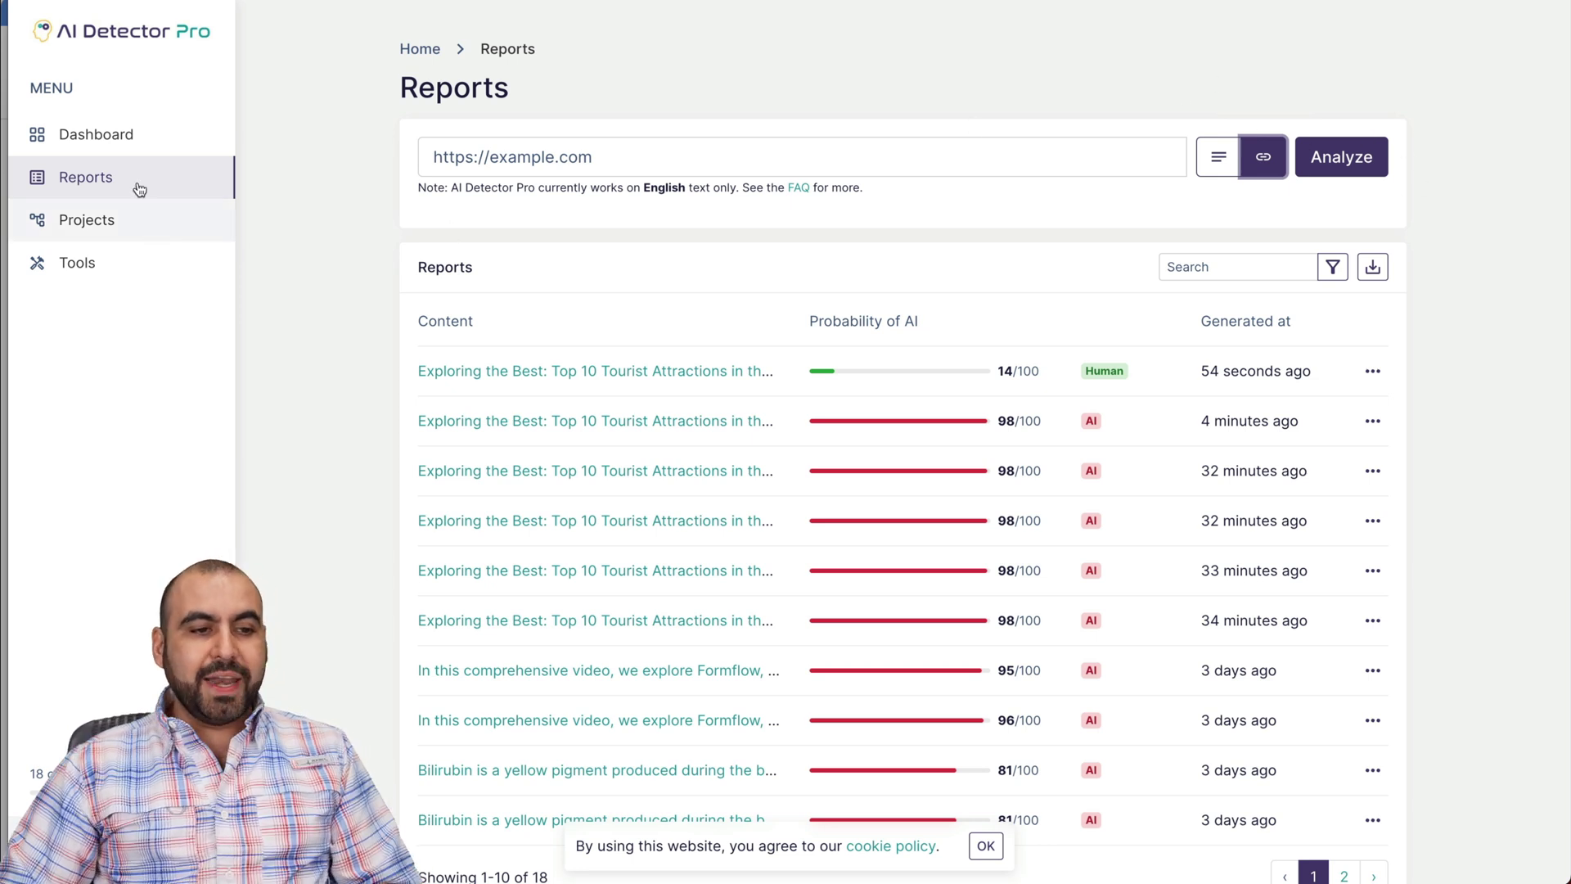
pyautogui.click(112, 144)
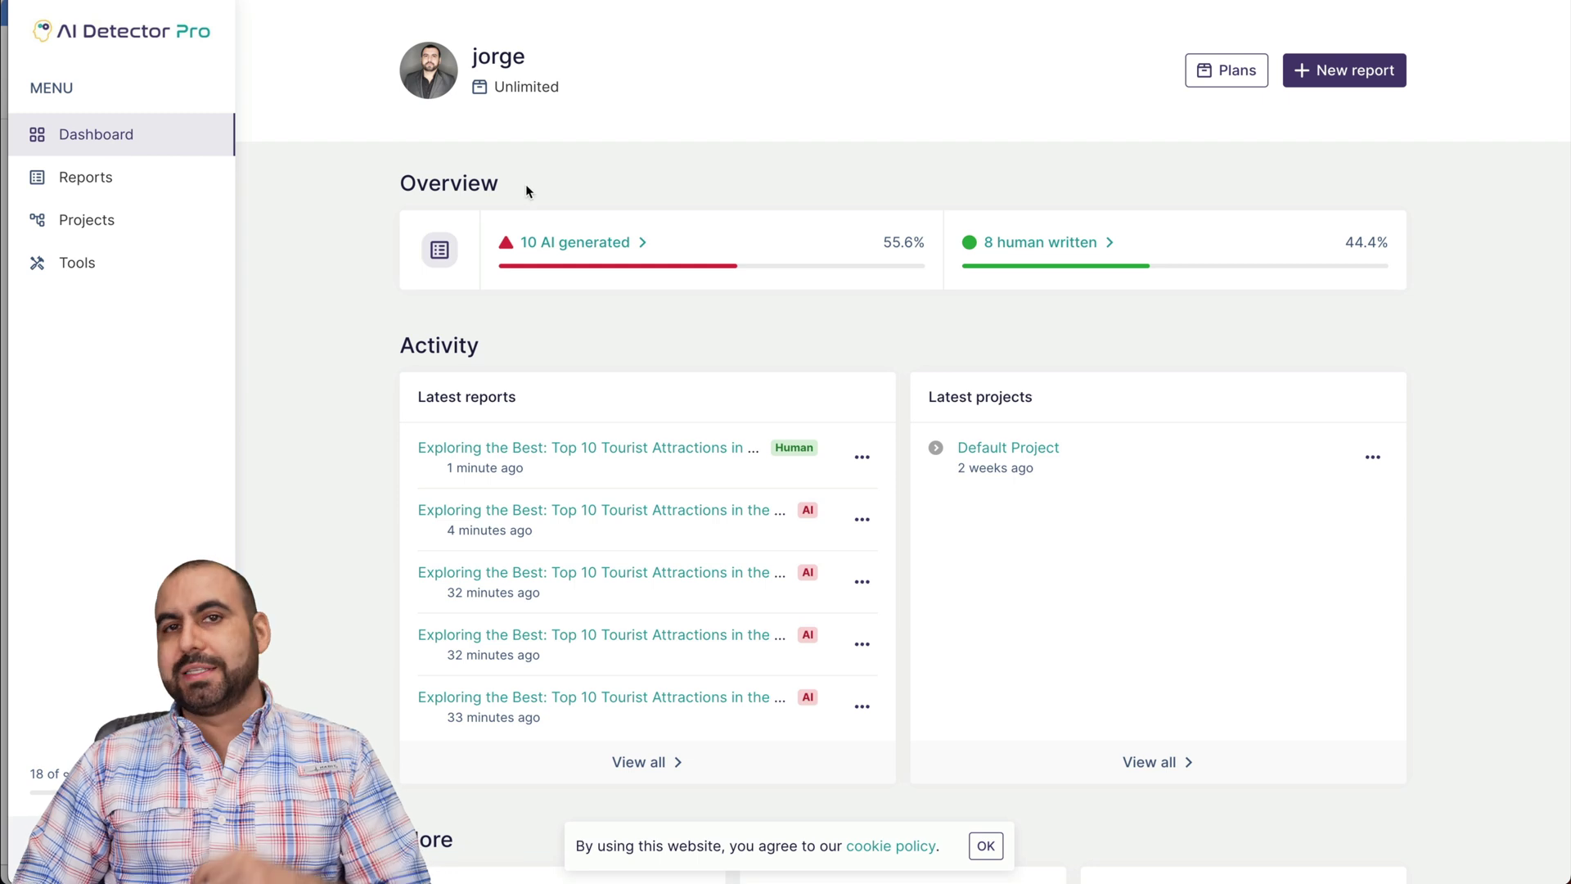